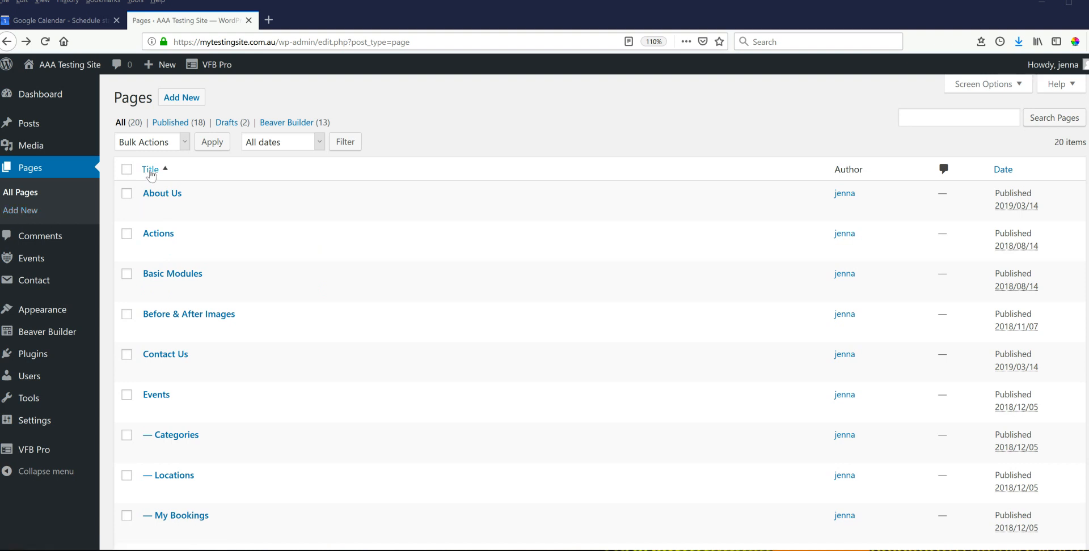
Step: Create a new page titled "New Title of whatever it is" and launch Beaver Builder for it
click(185, 102)
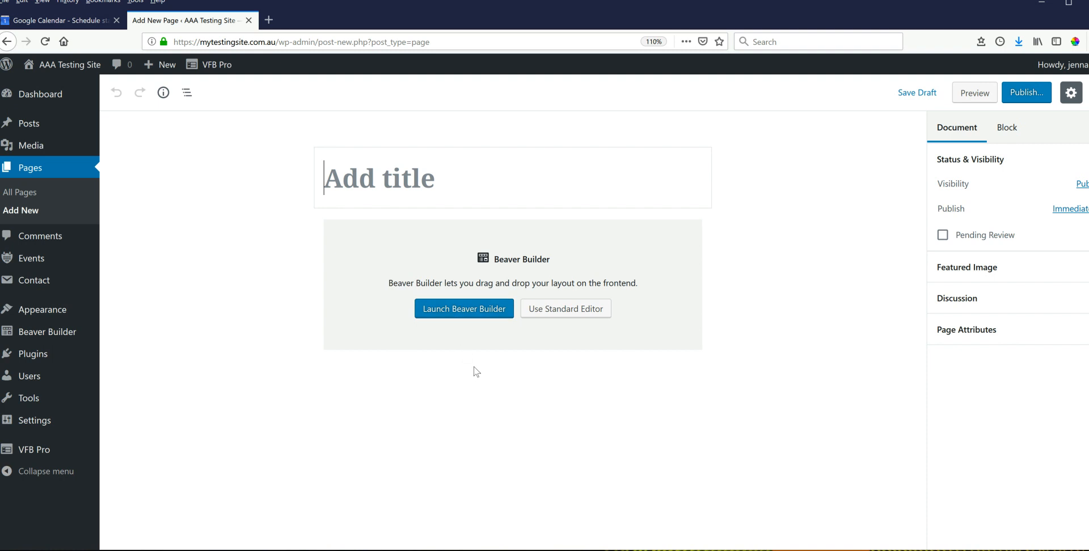
click(349, 171)
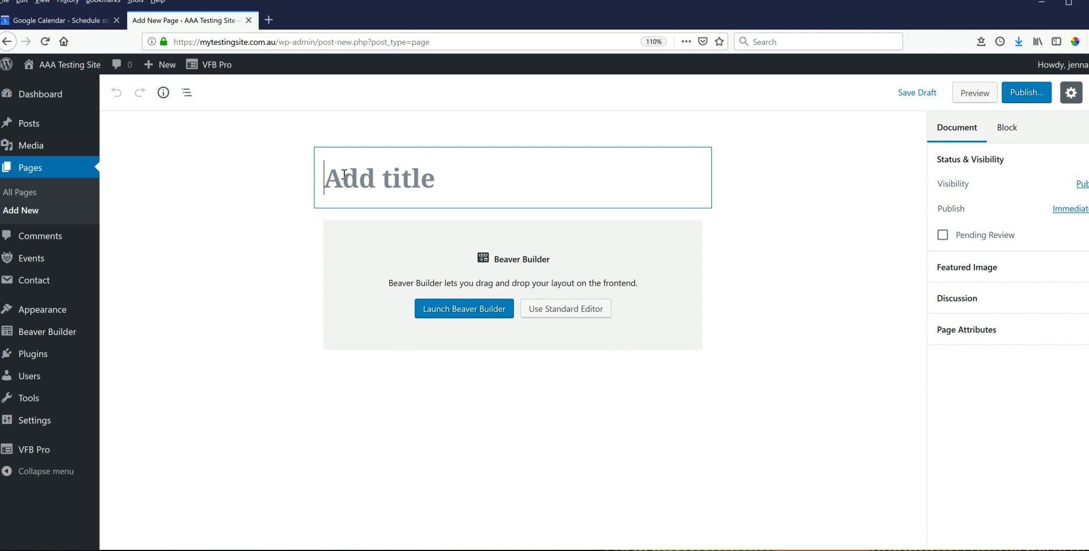
text(New)
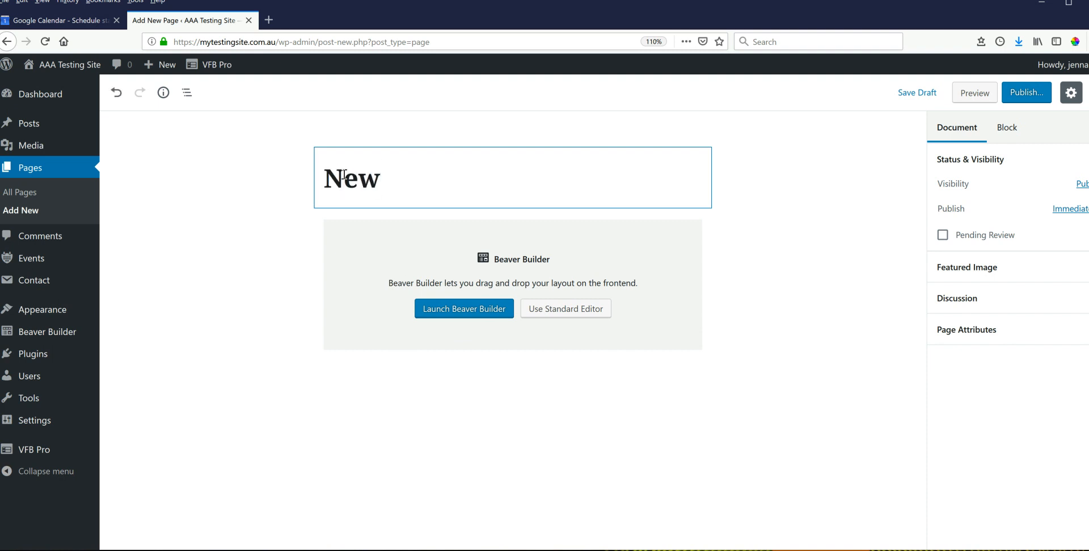
text( Title)
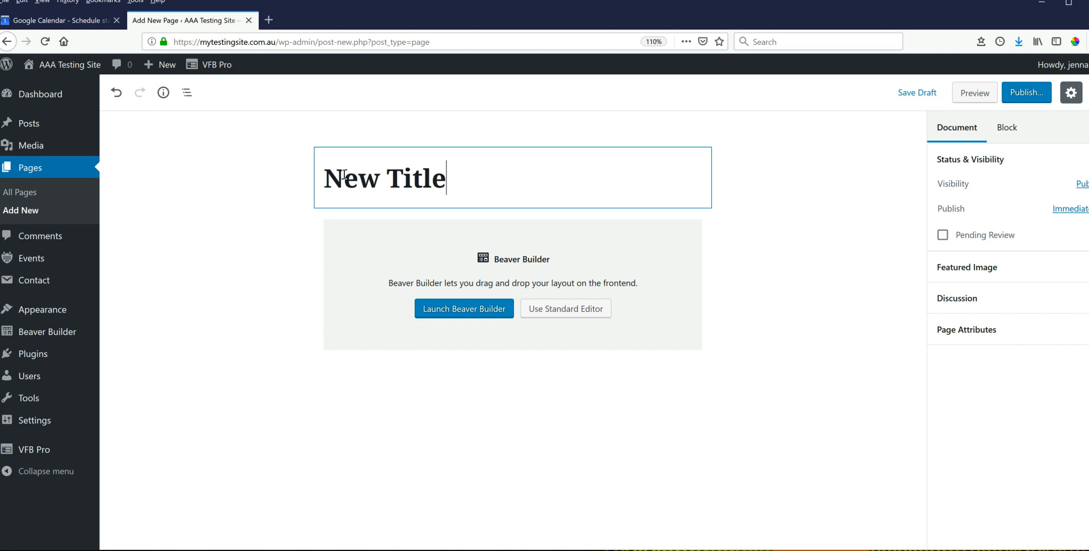
text( of what)
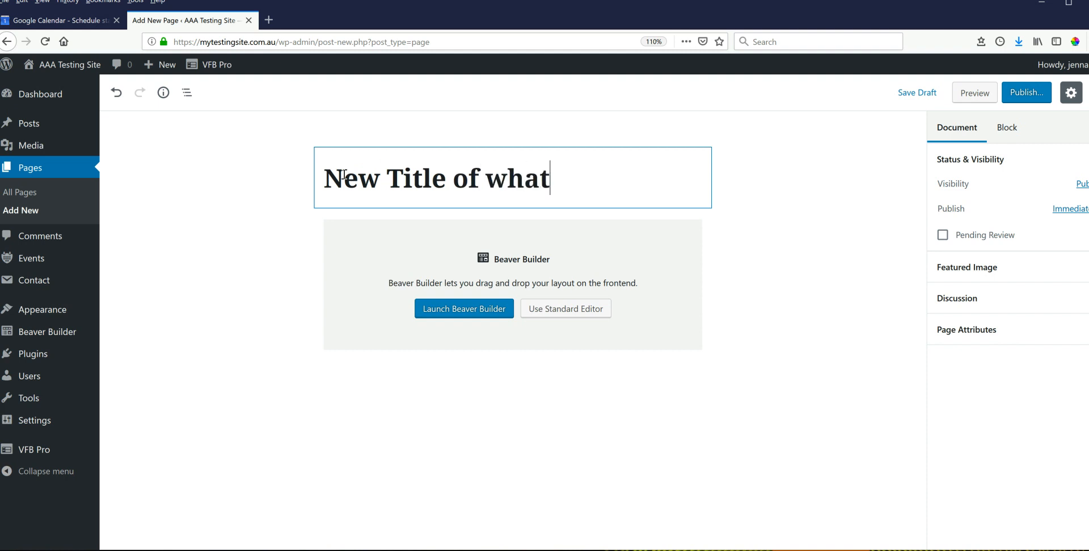
text(ever it is)
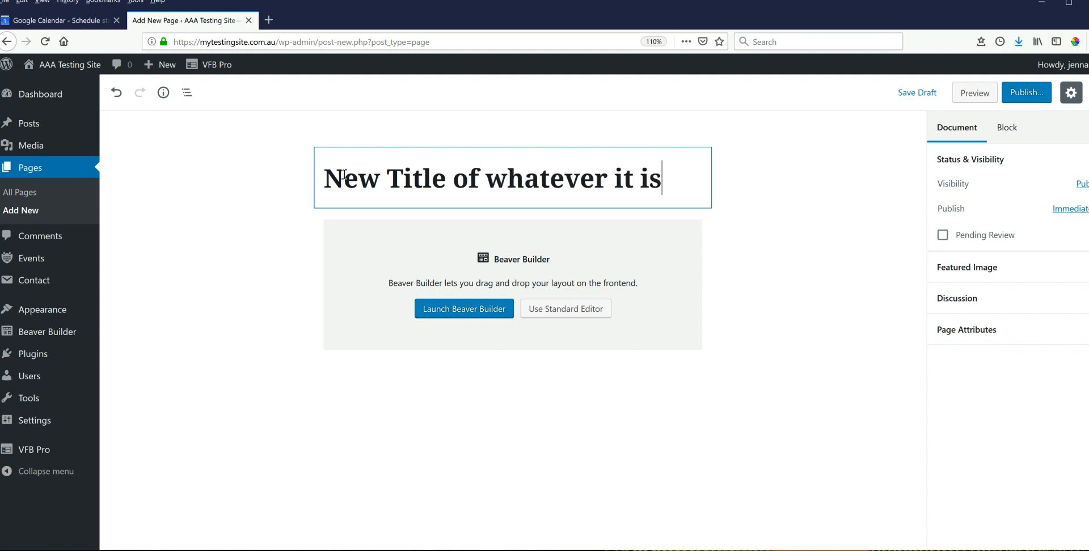
click(469, 311)
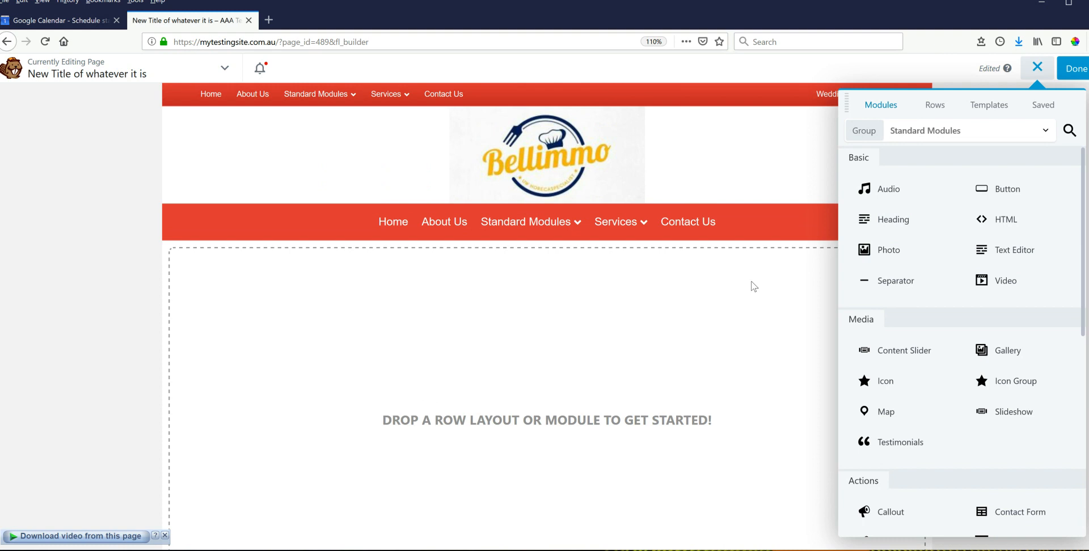
Step: Build the page layout from a 1-column, a 2-column and a 3-column row, with another 1-column row below them
click(934, 108)
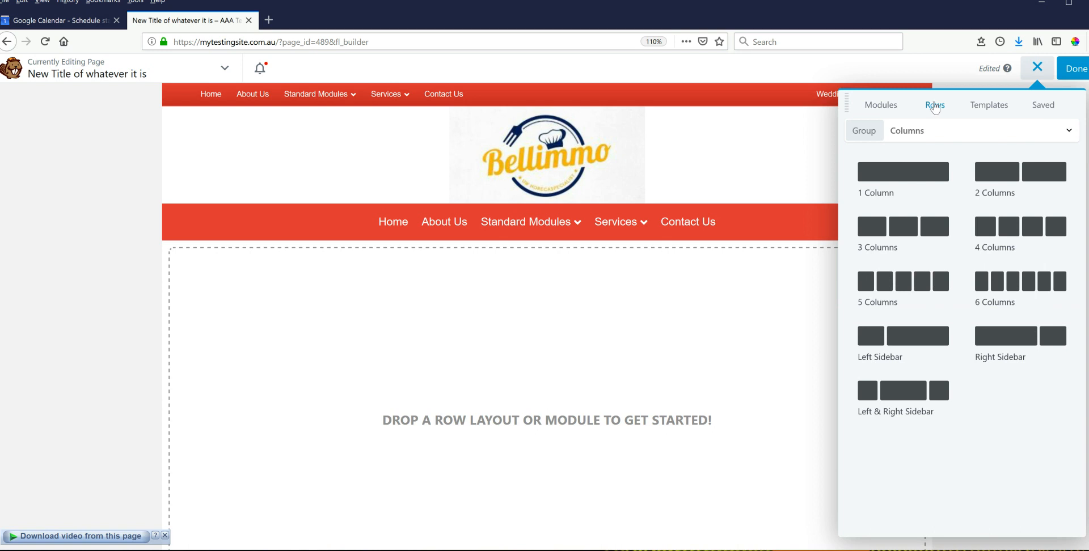
click(989, 106)
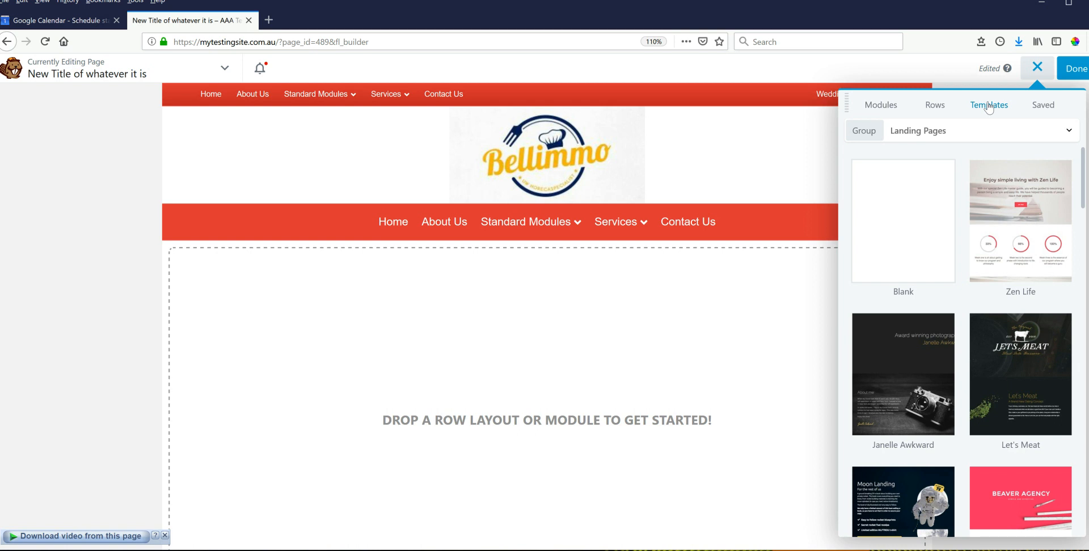
click(935, 106)
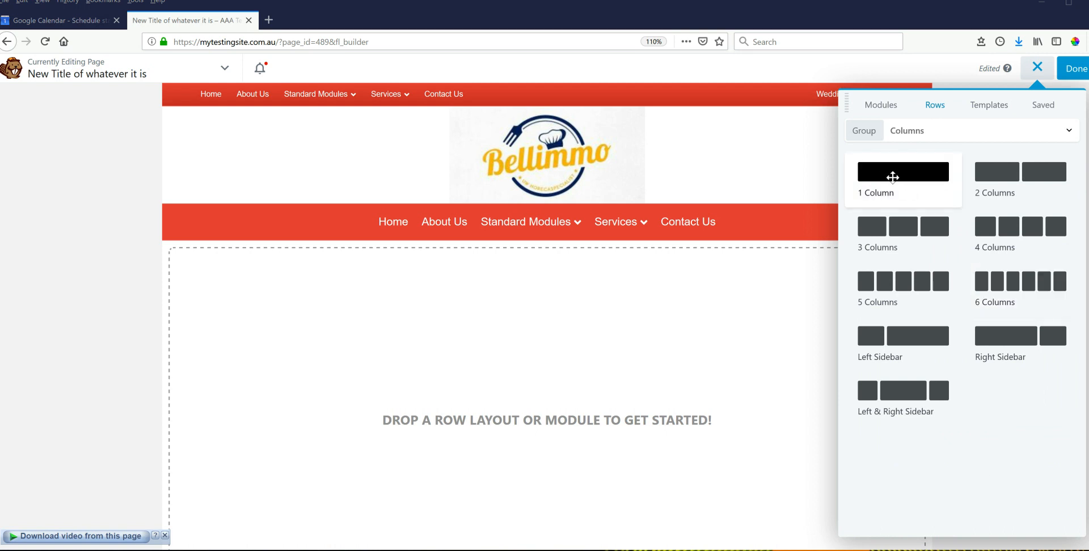
drag(892, 177, 485, 337)
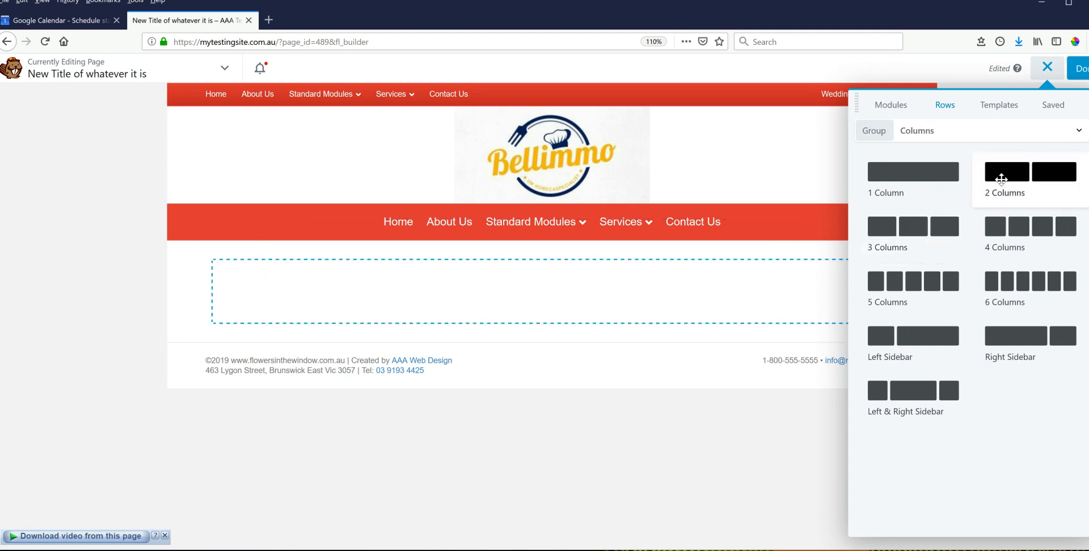
drag(1005, 177, 552, 363)
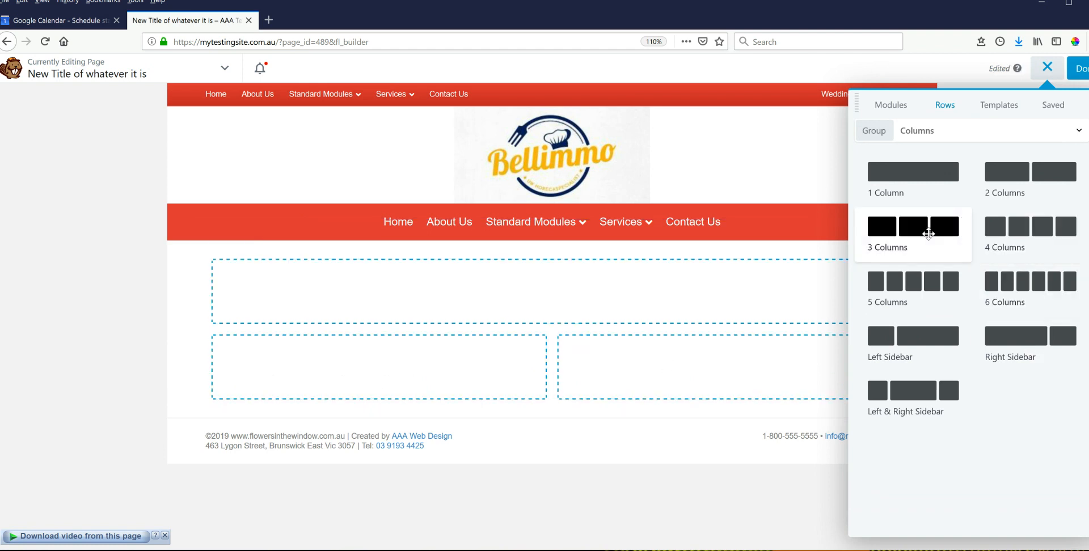
drag(913, 233, 628, 435)
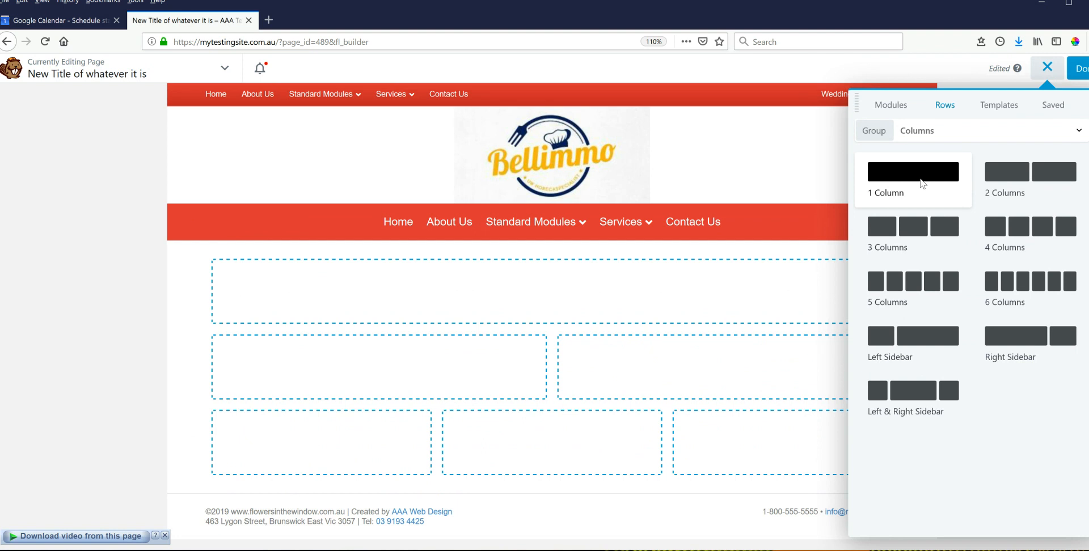
drag(920, 181, 608, 490)
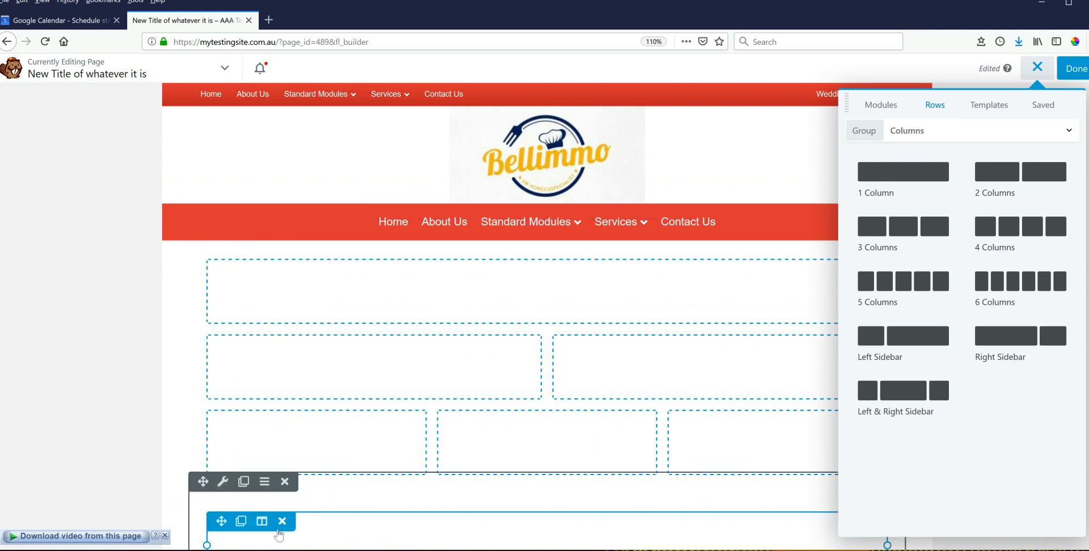
scroll(289, 508, down, 2)
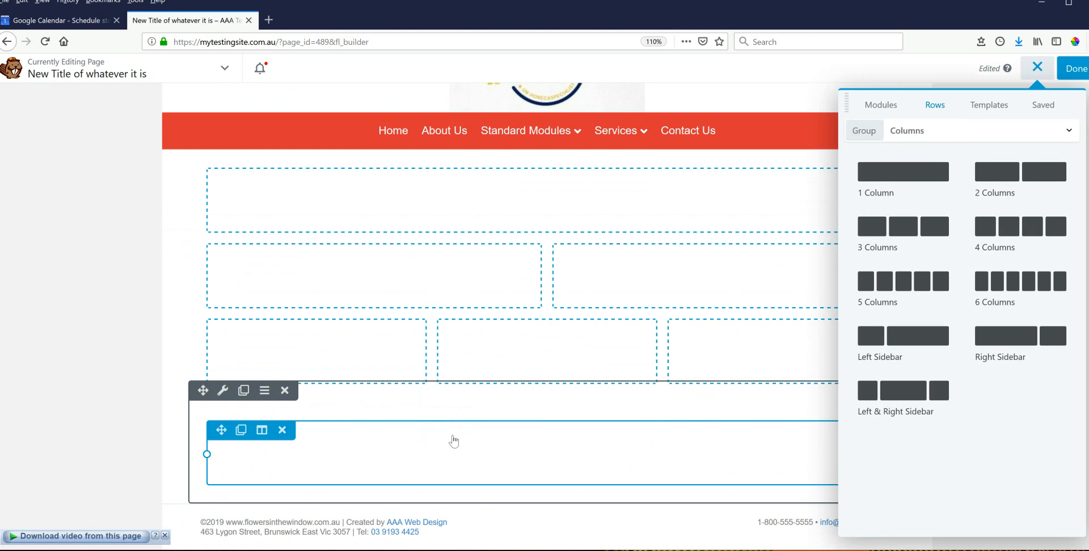
Step: Add a Heading module to the first one-column row with the text "This is a heading title" and HTML tag h1
click(881, 105)
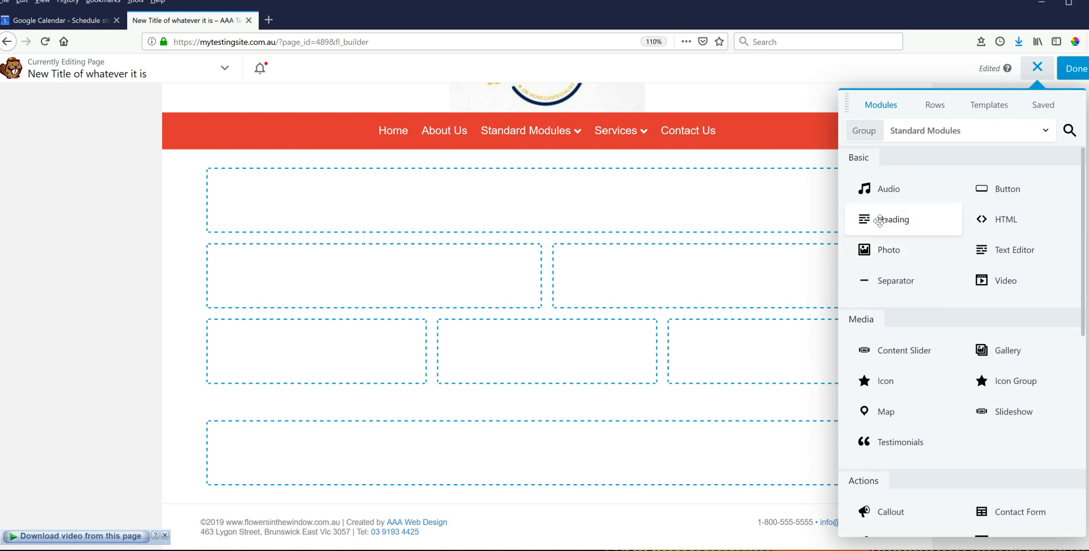
drag(880, 221, 554, 211)
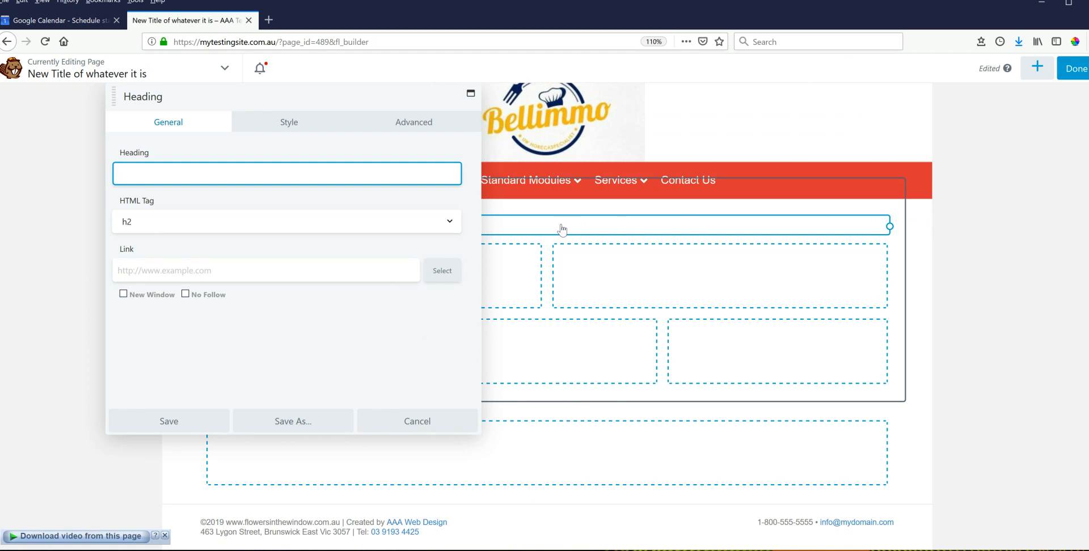
text(Thi)
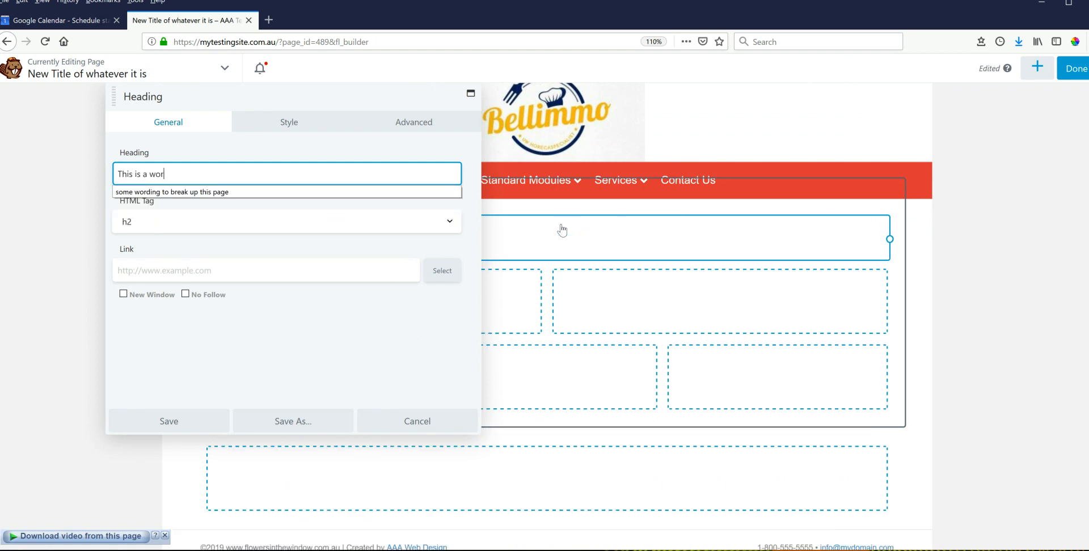
text(s is a heading title)
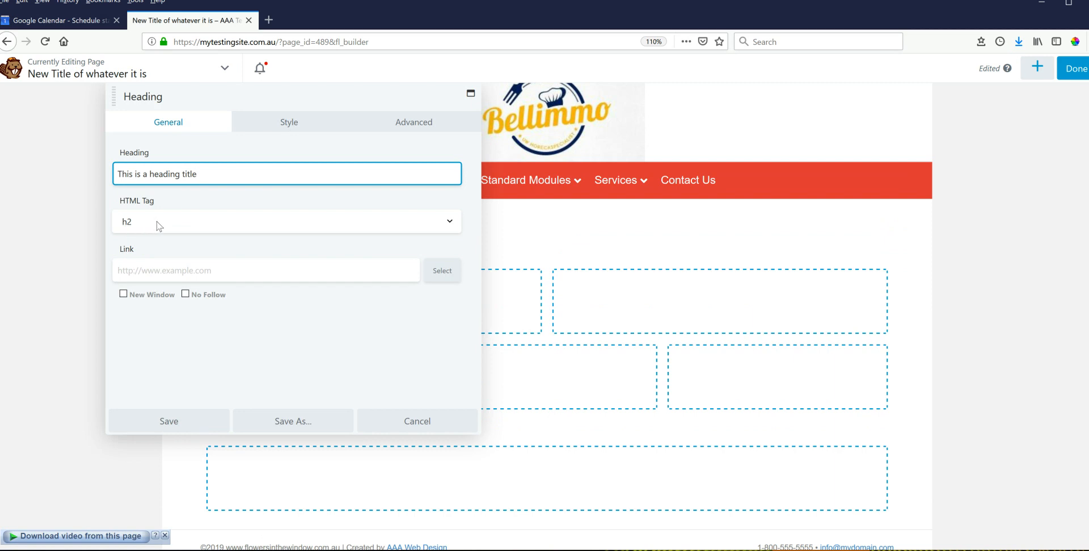
click(158, 226)
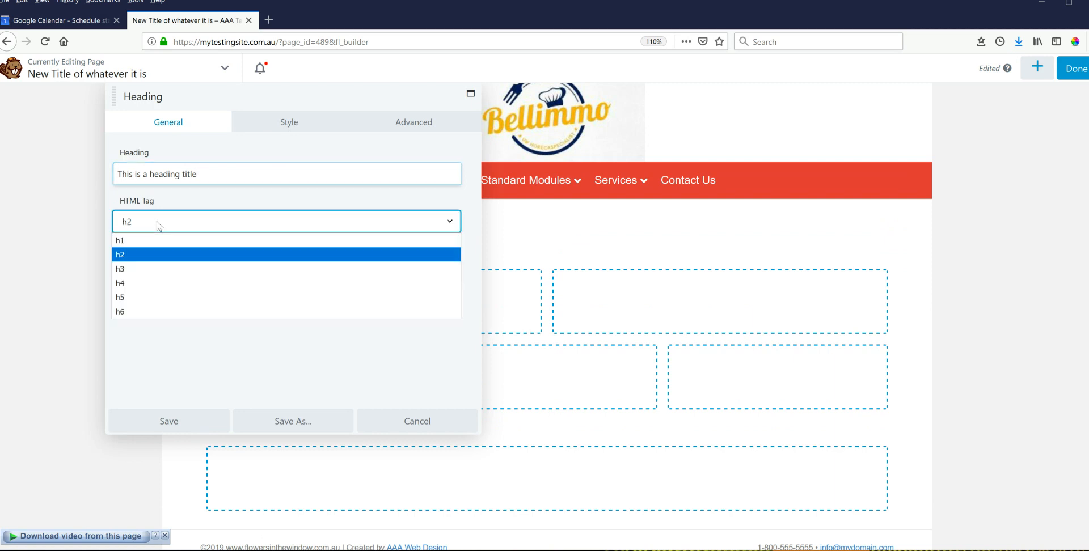
click(126, 247)
drag(301, 95, 792, 116)
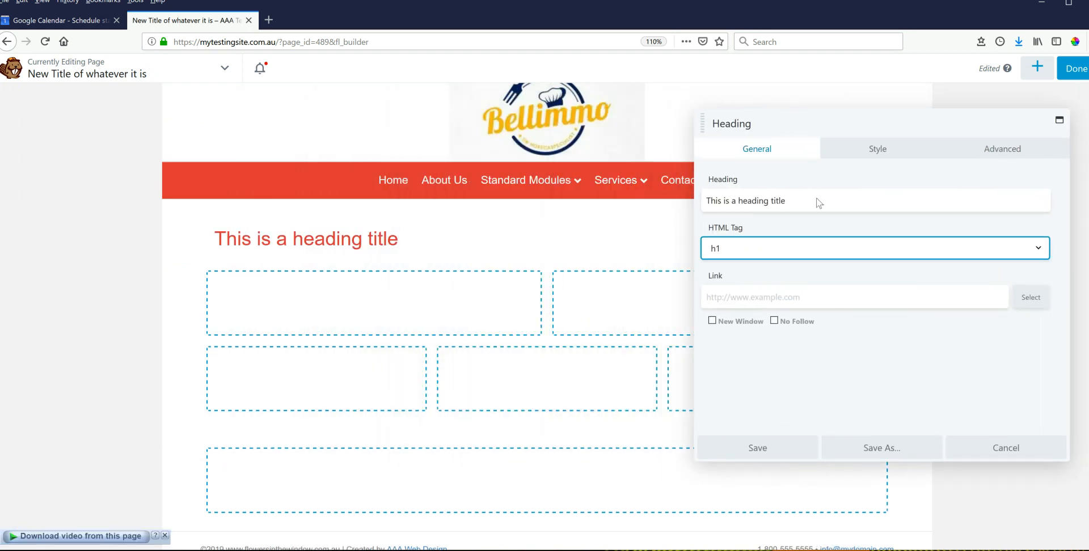
mouse_move(363, 248)
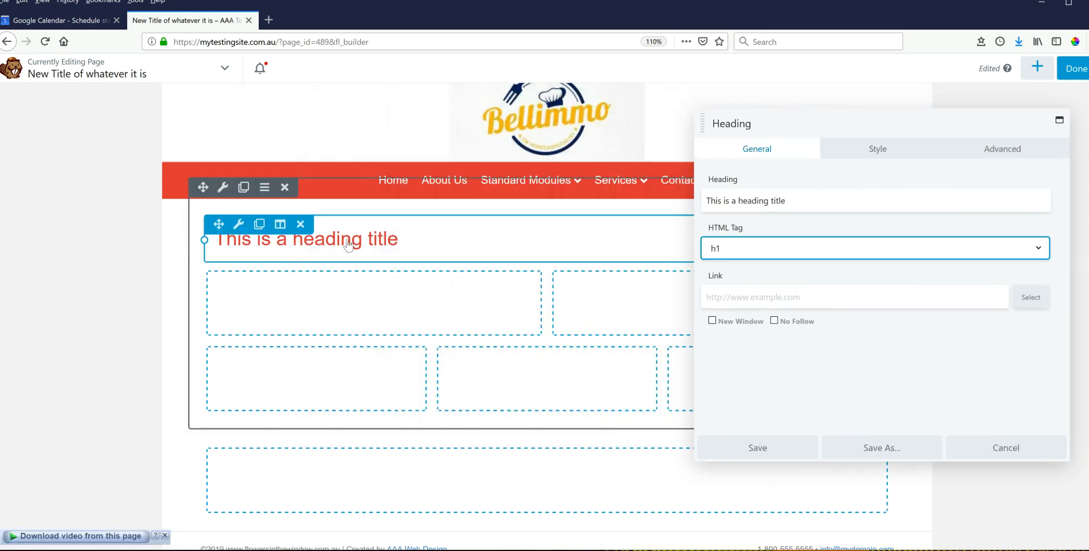
Step: Try the black preset #000000 as the heading's text color
click(871, 149)
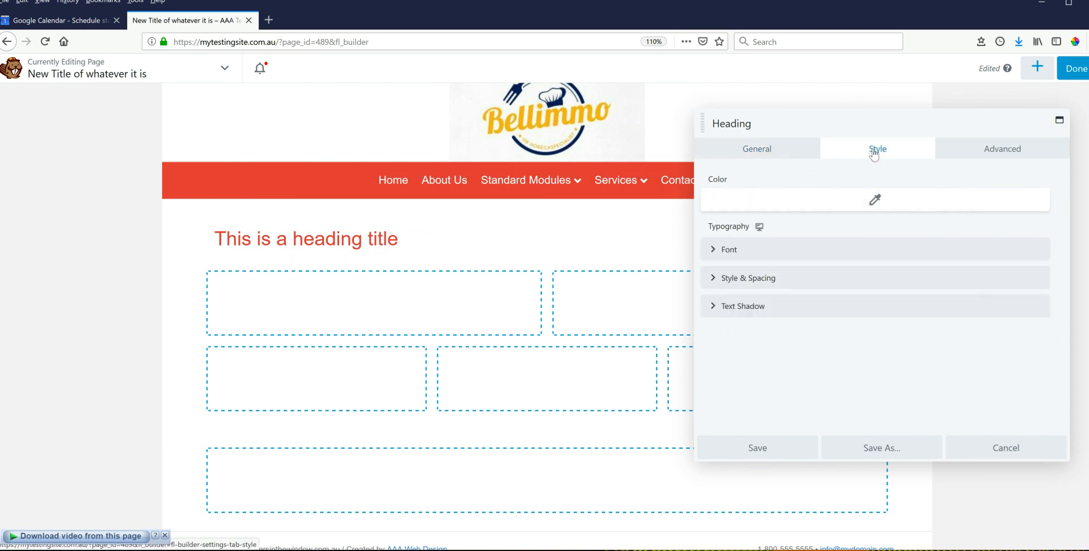
click(844, 203)
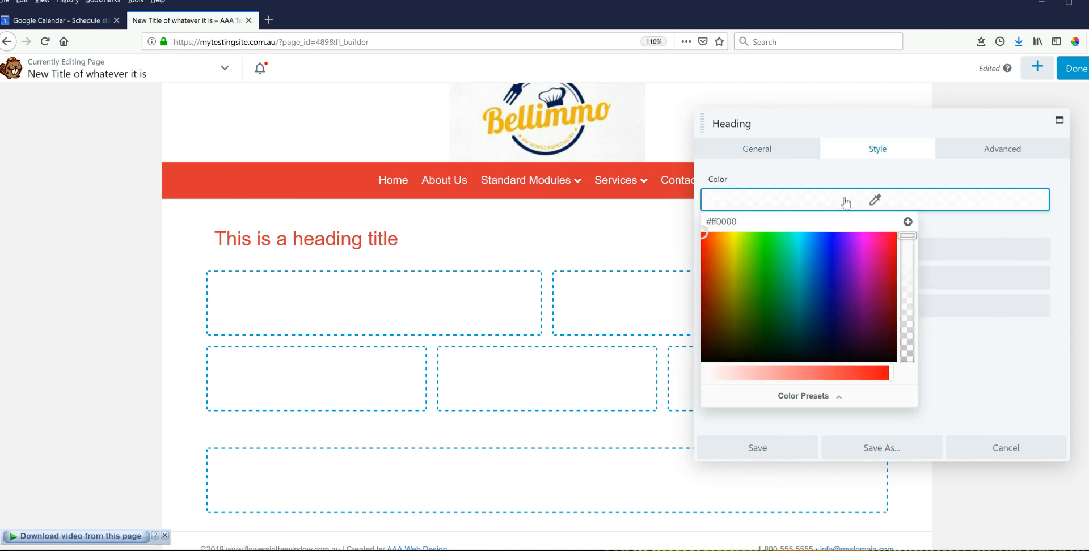
click(823, 399)
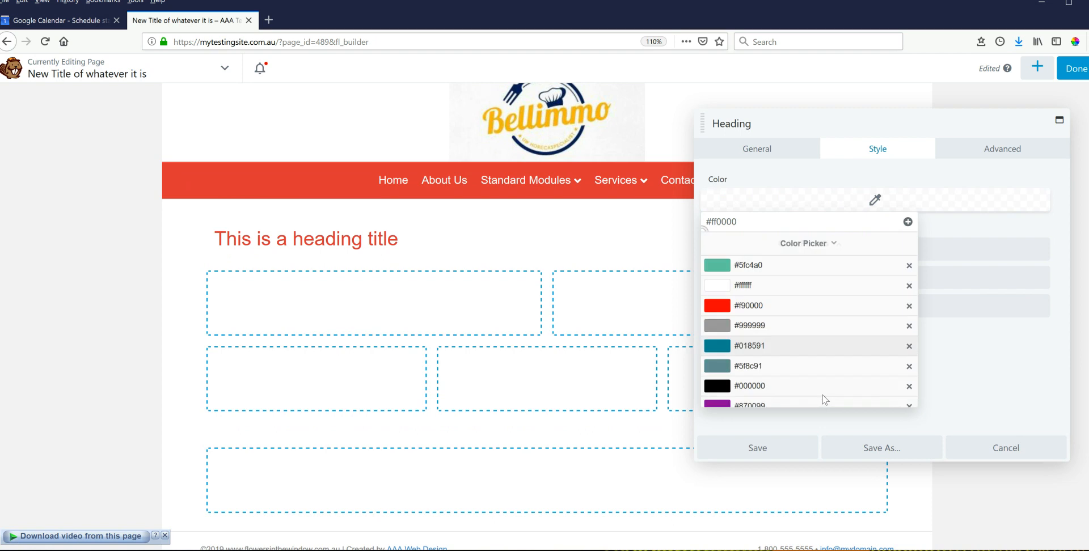
scroll(825, 400, down, 1)
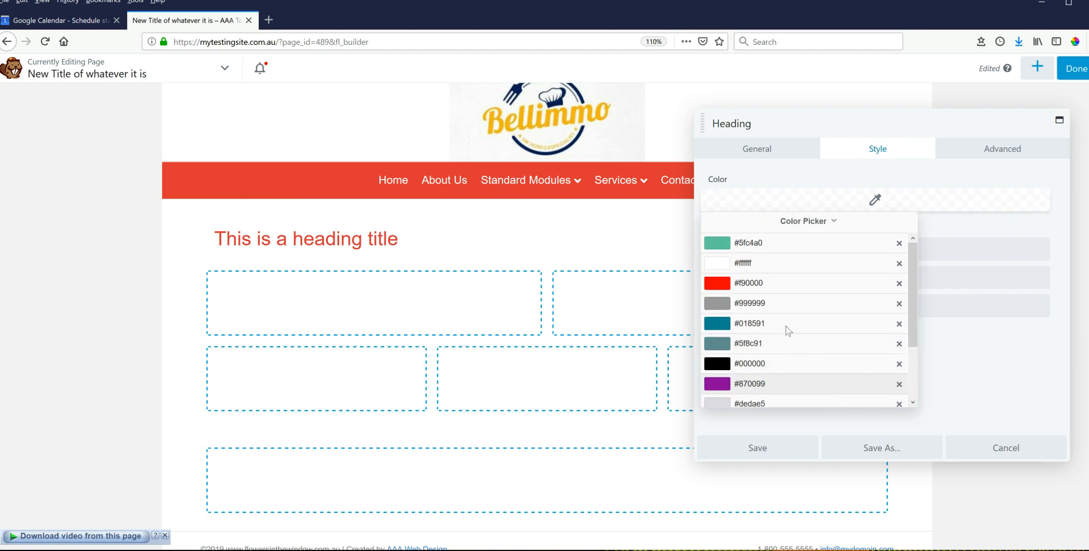
click(718, 366)
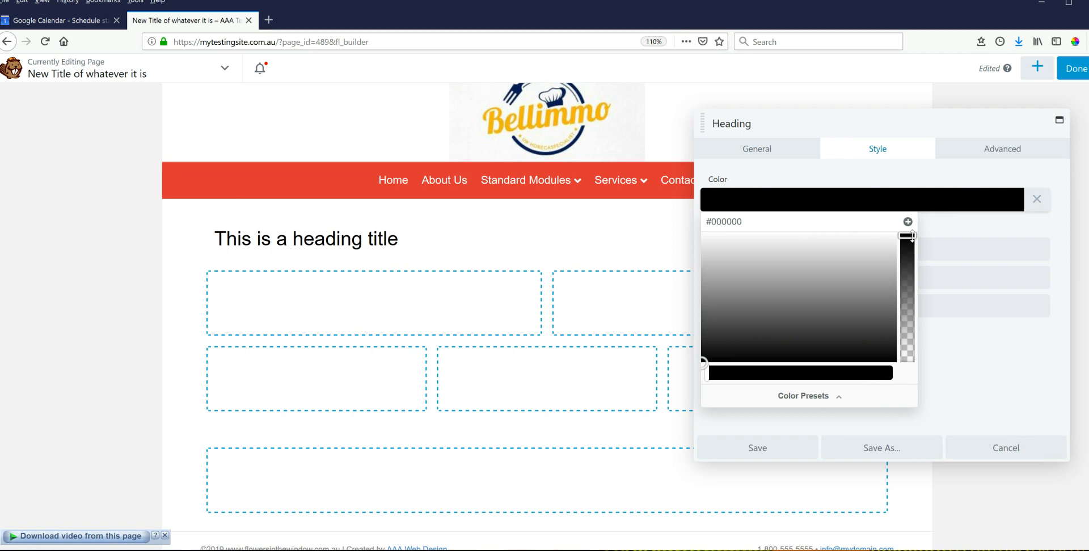
Step: Set the heading's color to the red preset #f90000 and save the heading module
click(806, 397)
click(722, 286)
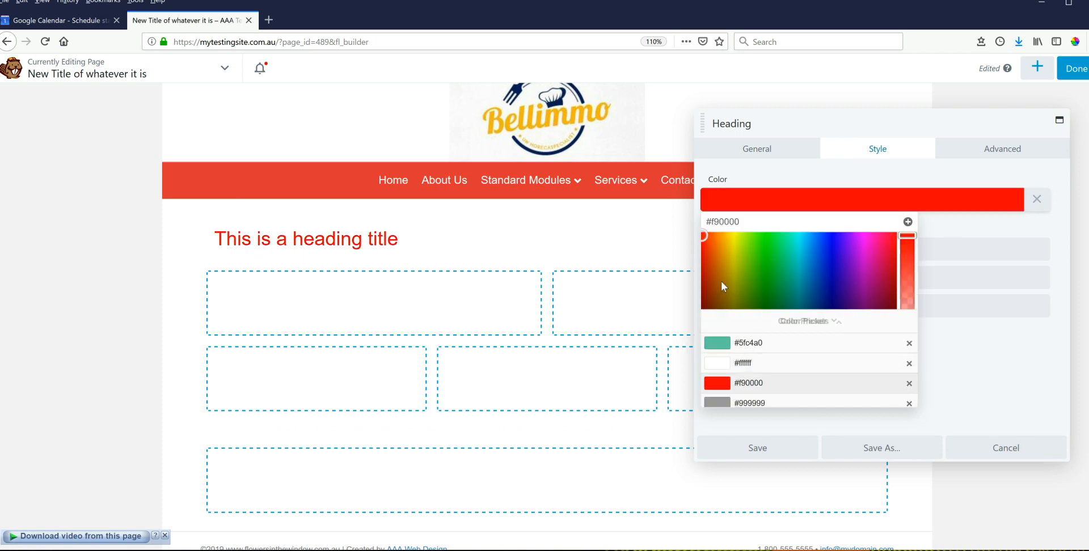
click(981, 391)
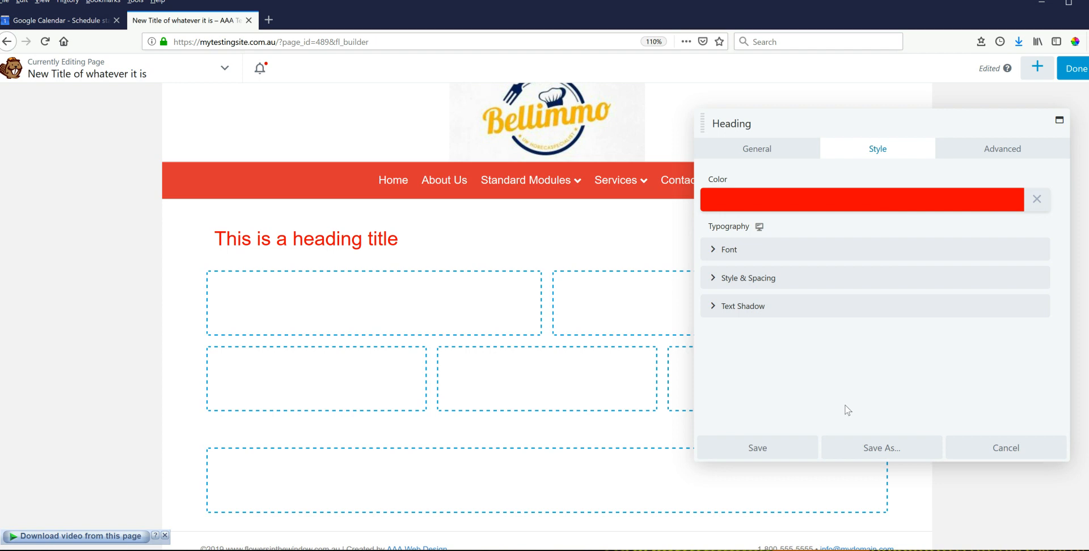
click(758, 449)
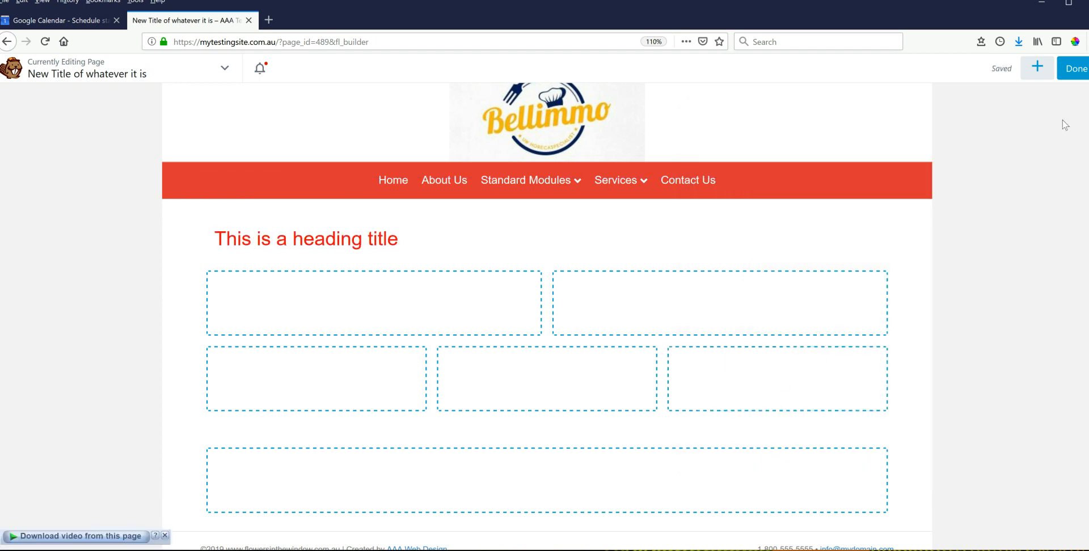
Step: Add a Text Editor module to the first column of the two-column row with the text "here is some text for your company information."
click(1038, 70)
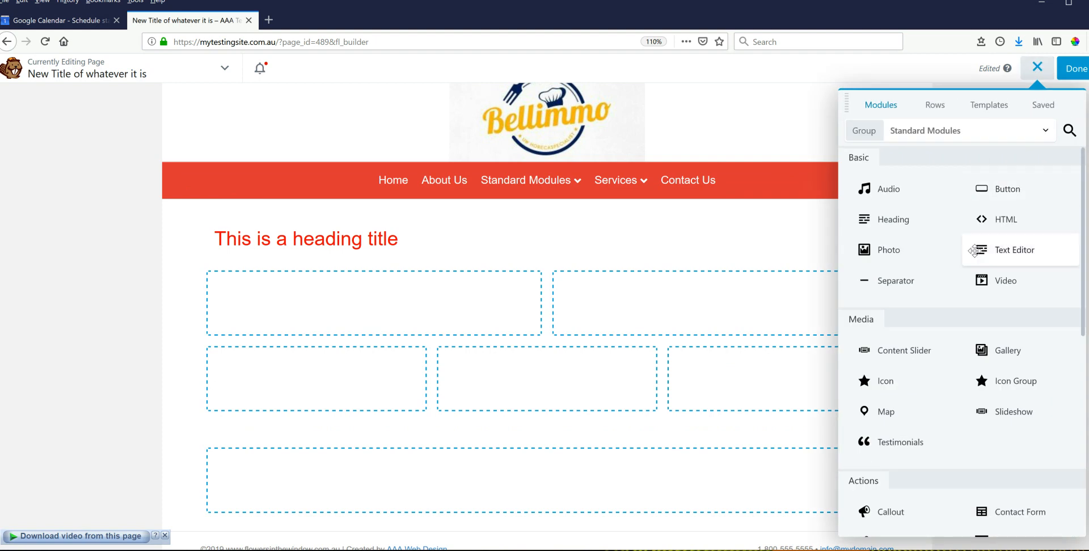
drag(1002, 253, 391, 366)
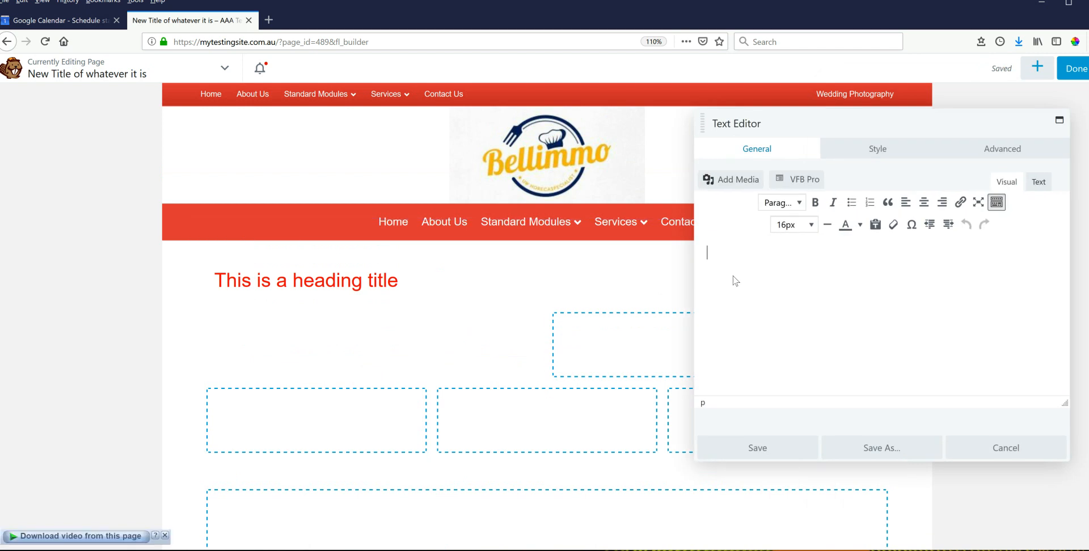
text(here  is some )
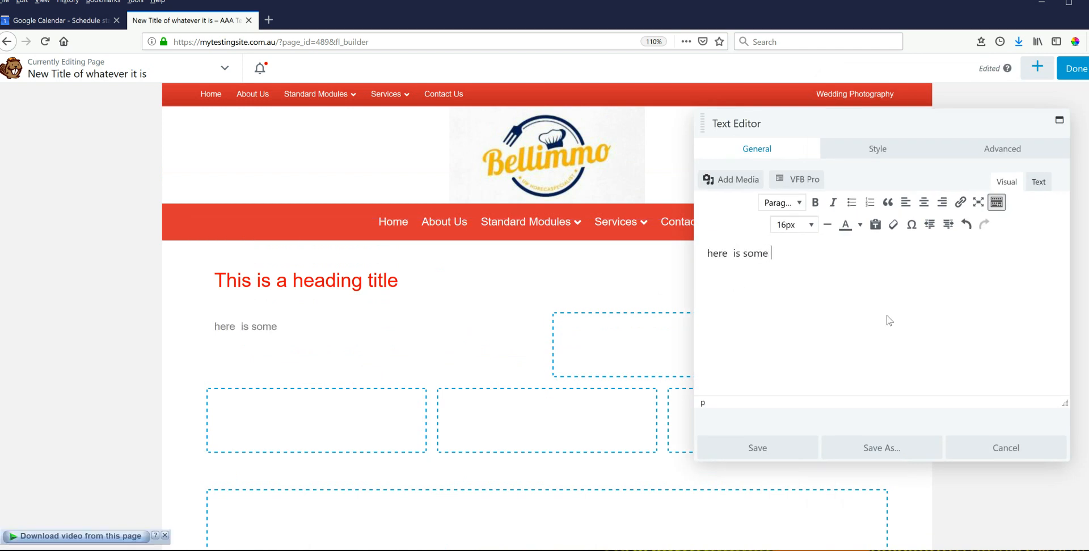
text(text for your com)
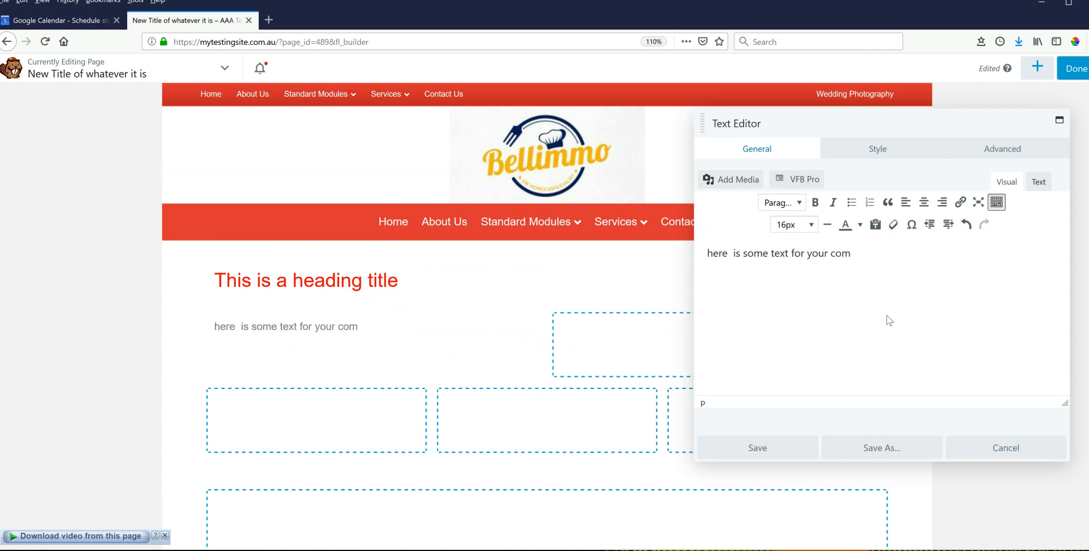
text(pany information.)
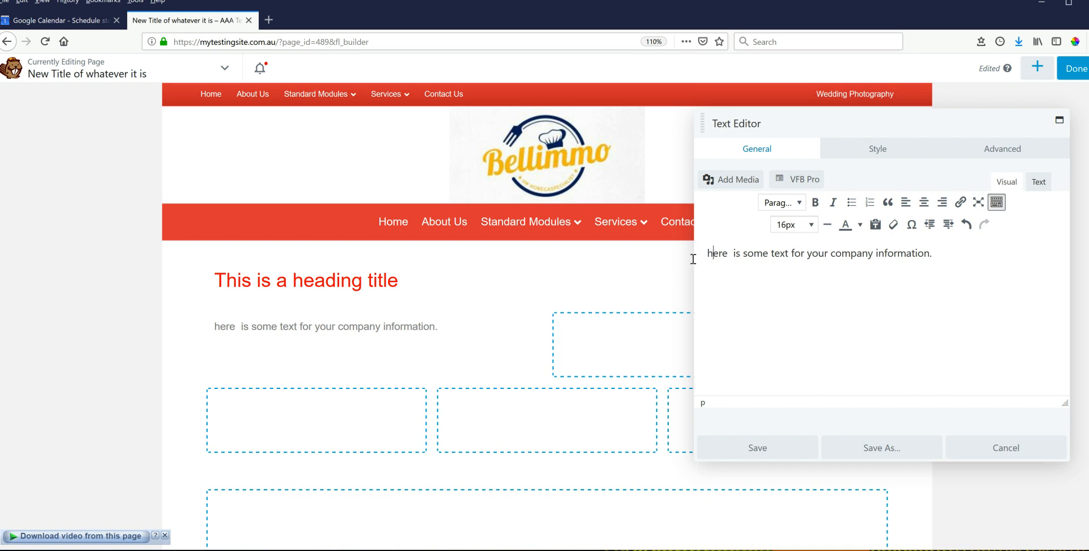
Step: Capitalize "Here" in the text module and add "Topic 1.", "This is a sub-heading" and a Lorem Ipsum paragraph below that line
key(shift+Left)
text(H)
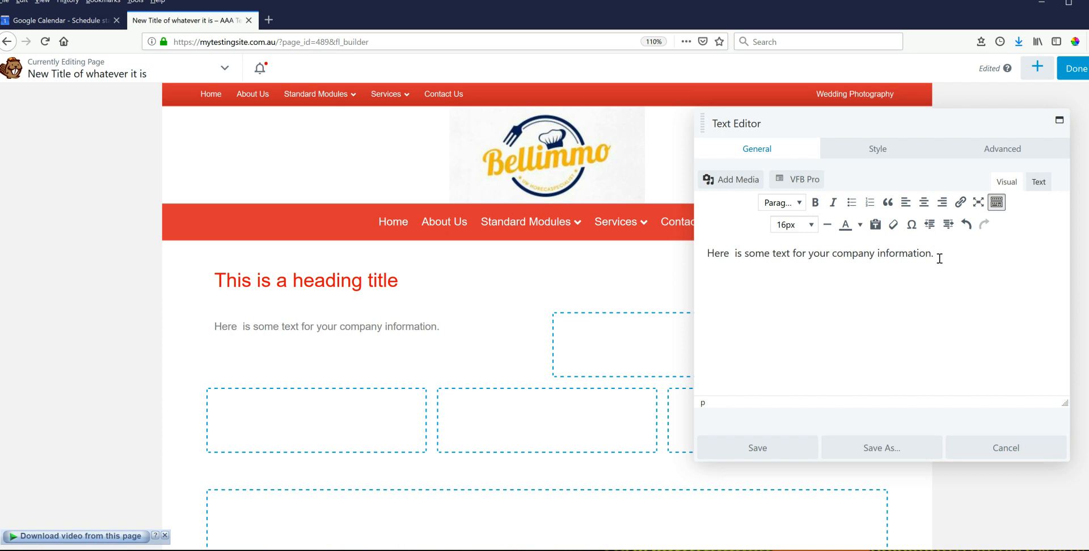
key(Return)
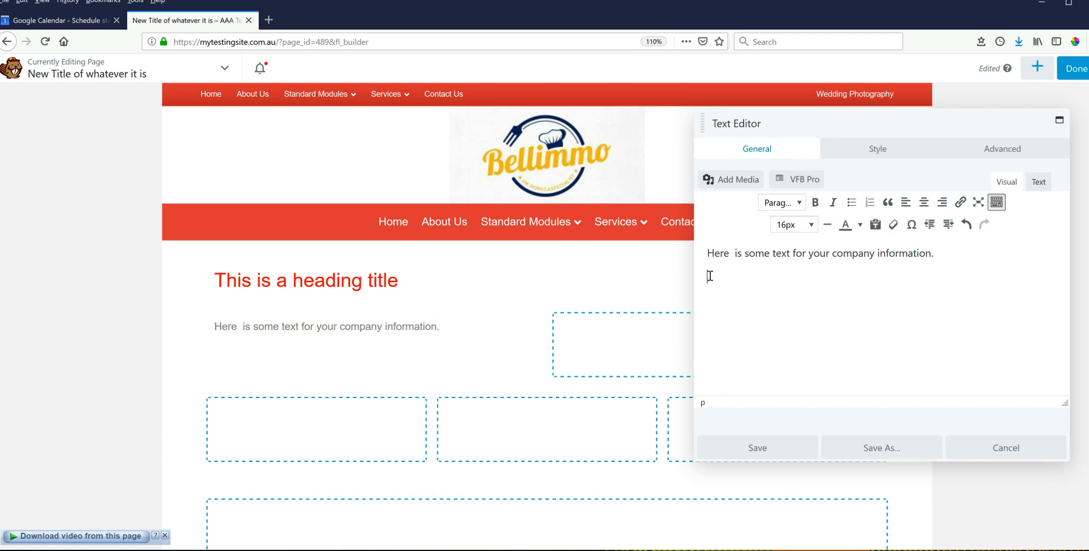
text(Topic 1. This is a sub-heading Lorem Ipsum is simply dummy text of the printing and typesetting industry. Lorem Ipsum has been the industry's standard dummy text ever since the 1500s, when an unknown printer took a galley of type and scrambled it to make a type specimen book. It has survived not only five centuries, but also the leap into electronic typesetting, remaining essentially unchanged. It was popularised in the 1990s with the release of Word  containing Lorem Ipsum passages, and more recently with desktop publishing software like Aldus PageMaker including versions of Lorem Ipsum.)
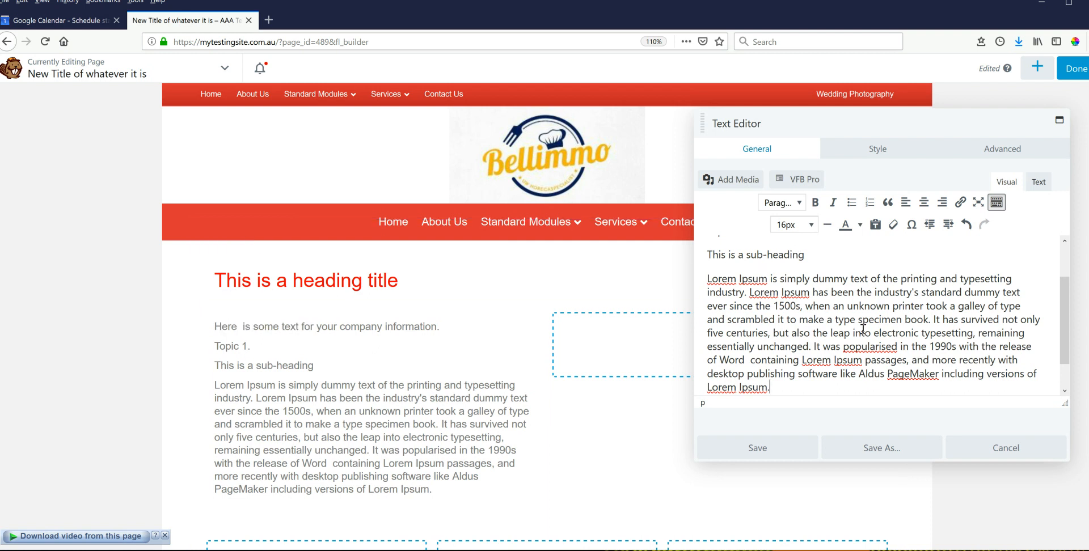
Step: Delete the opening line "Here is some text for your company information." so the text starts with "Topic 1."
scroll(863, 329, up, 2)
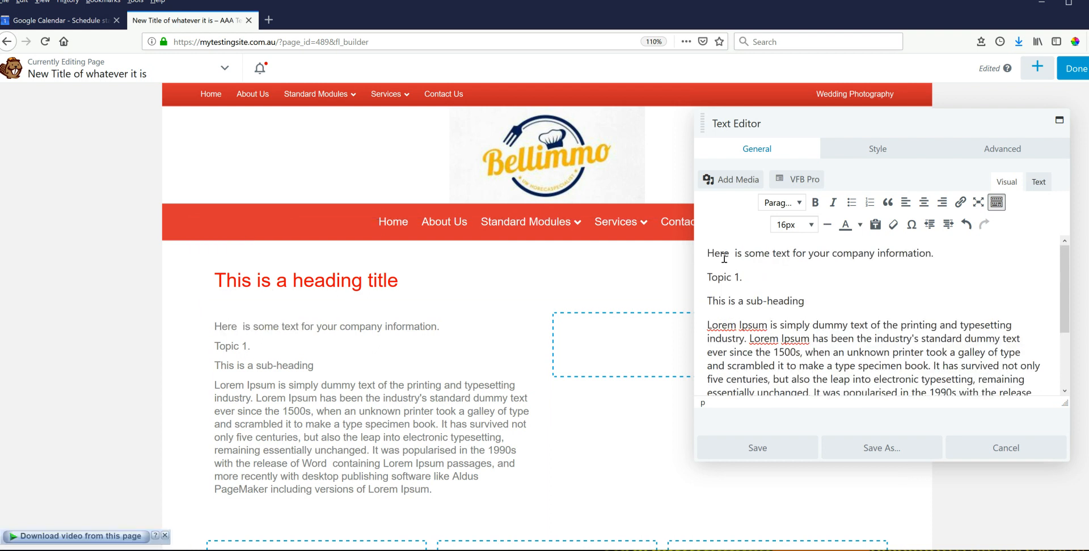
drag(710, 256, 962, 245)
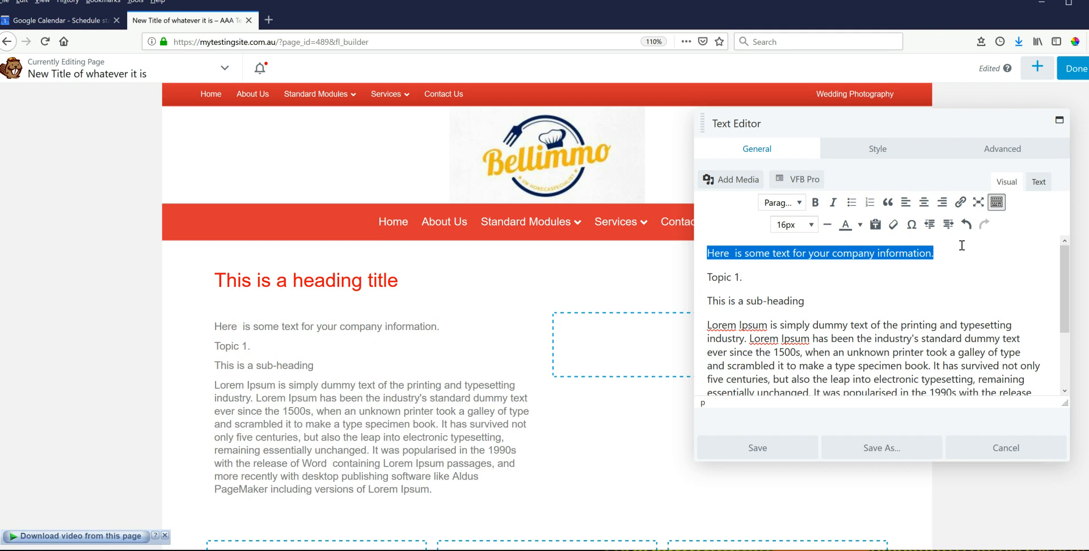
key(BackSpace)
key(Delete)
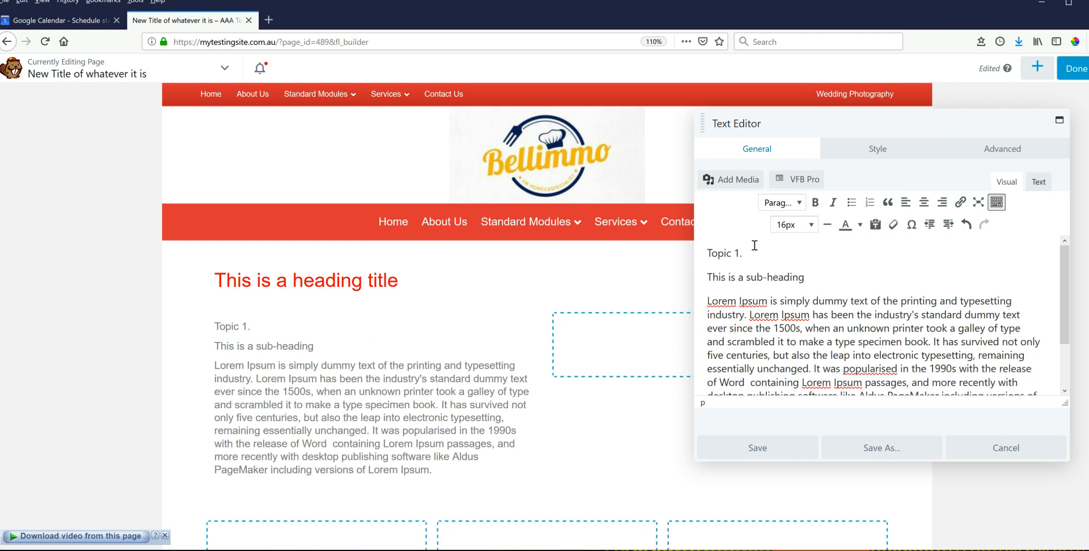
Step: Format the "Topic 1." line as Heading 2
triple_click(728, 252)
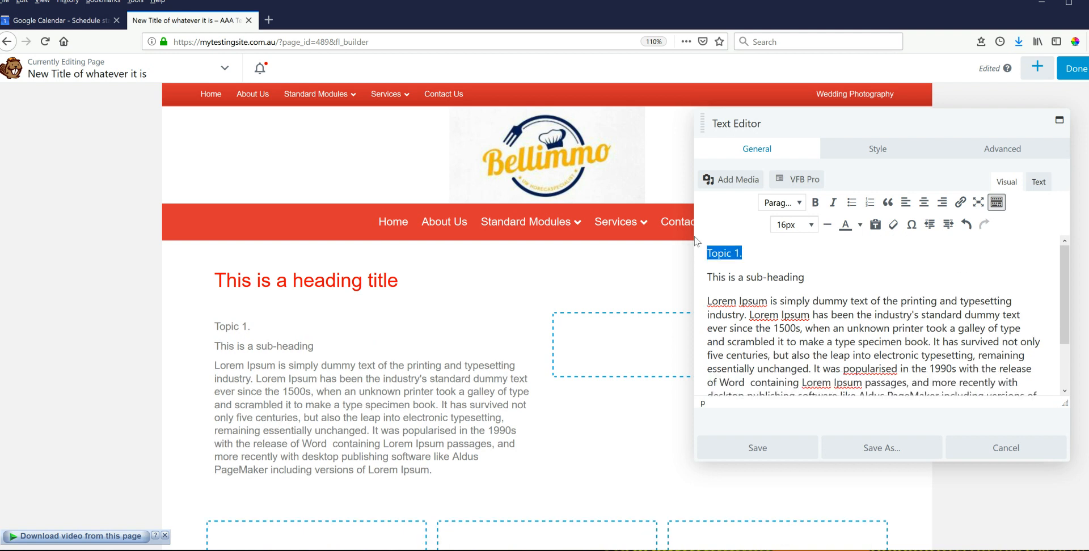
click(800, 204)
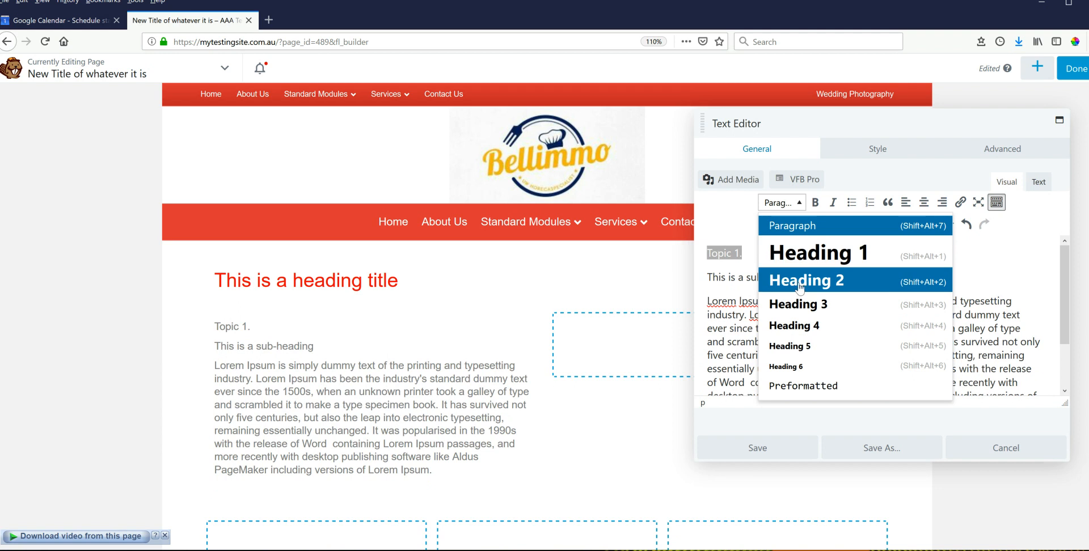
click(803, 281)
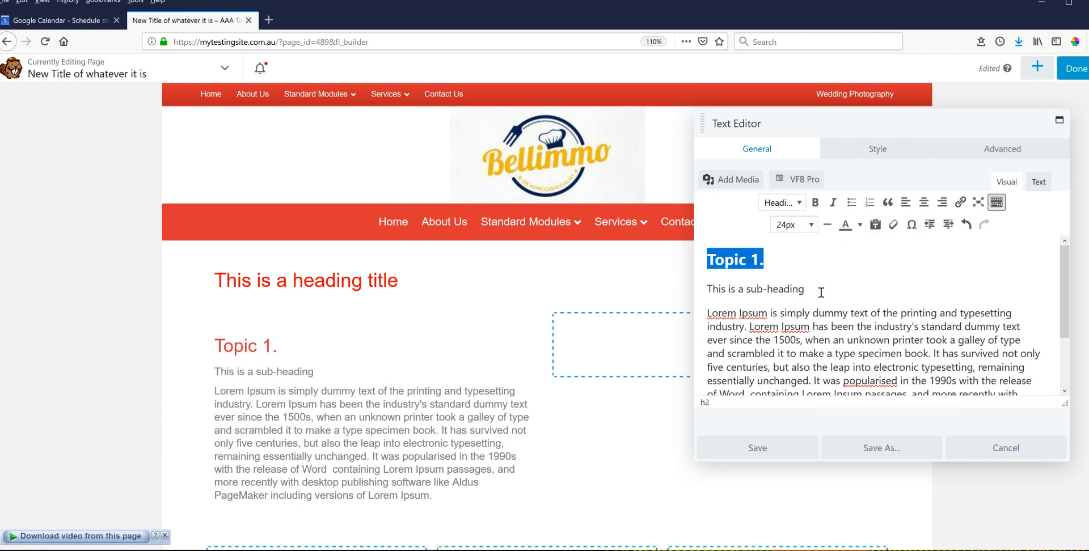
Step: Format the "This is a sub-heading" line as Heading 3 and save the text module
drag(821, 292, 705, 290)
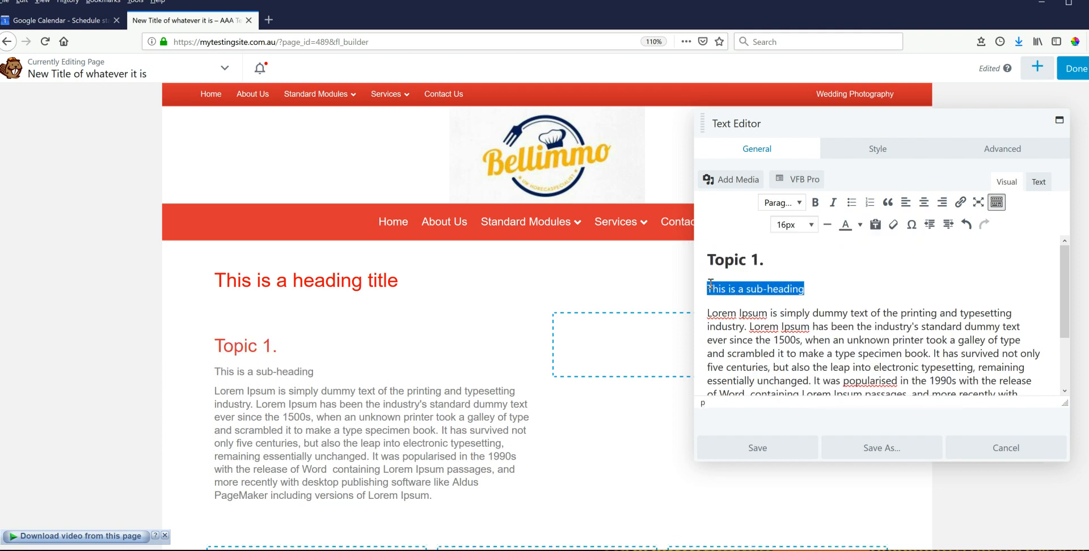
click(789, 206)
click(798, 307)
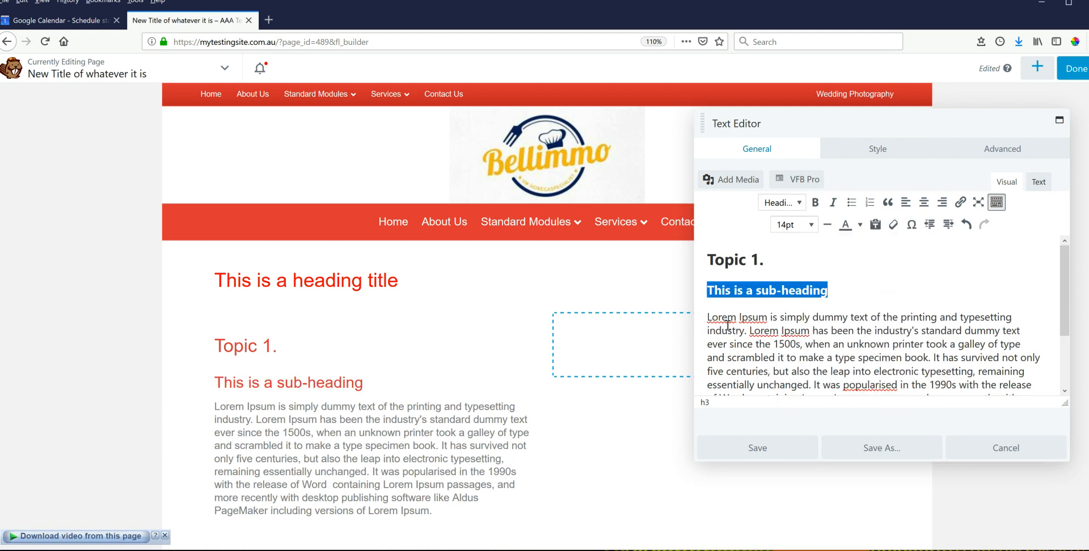
drag(728, 329, 878, 357)
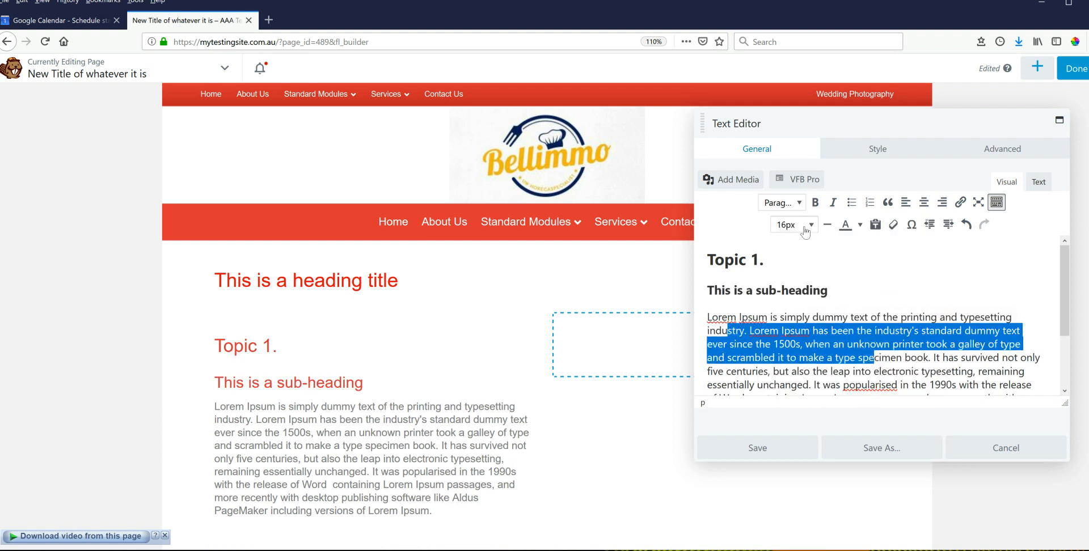
click(758, 450)
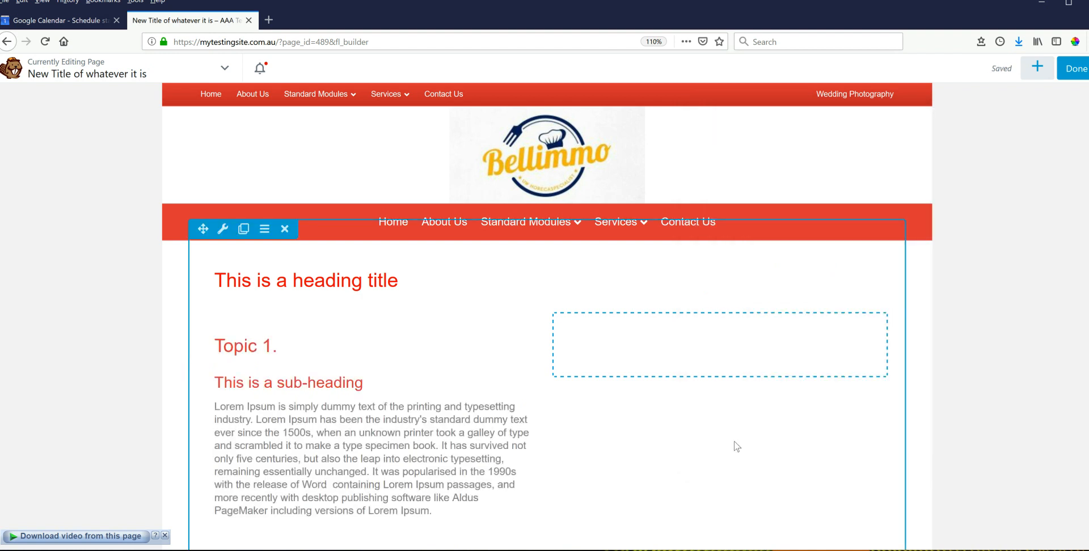
Step: Add a Photo module with a-staff.jpg from the media library to the second column of the two-column row and save it
scroll(741, 438, down, 3)
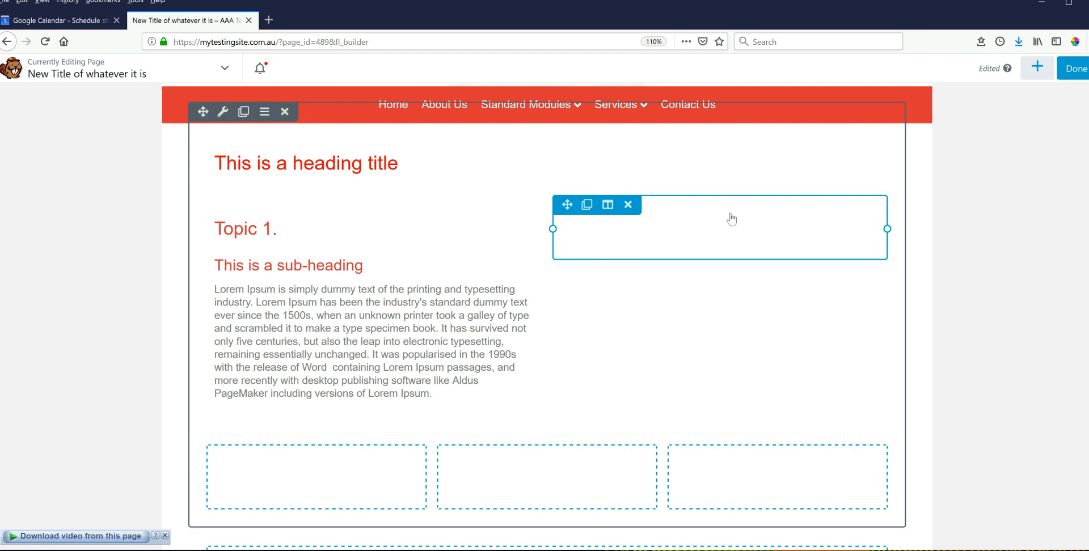
click(1038, 68)
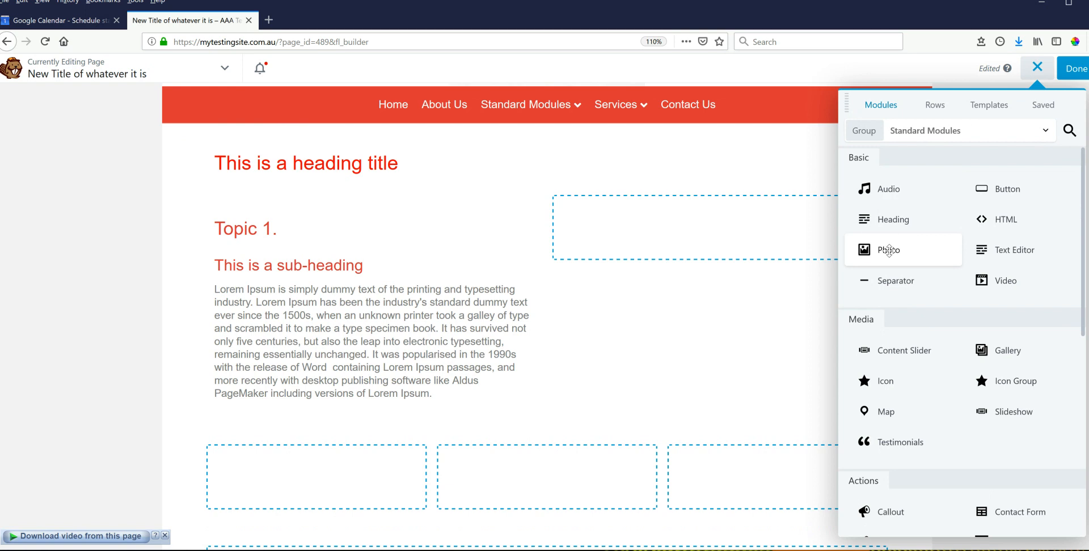
drag(892, 257, 705, 310)
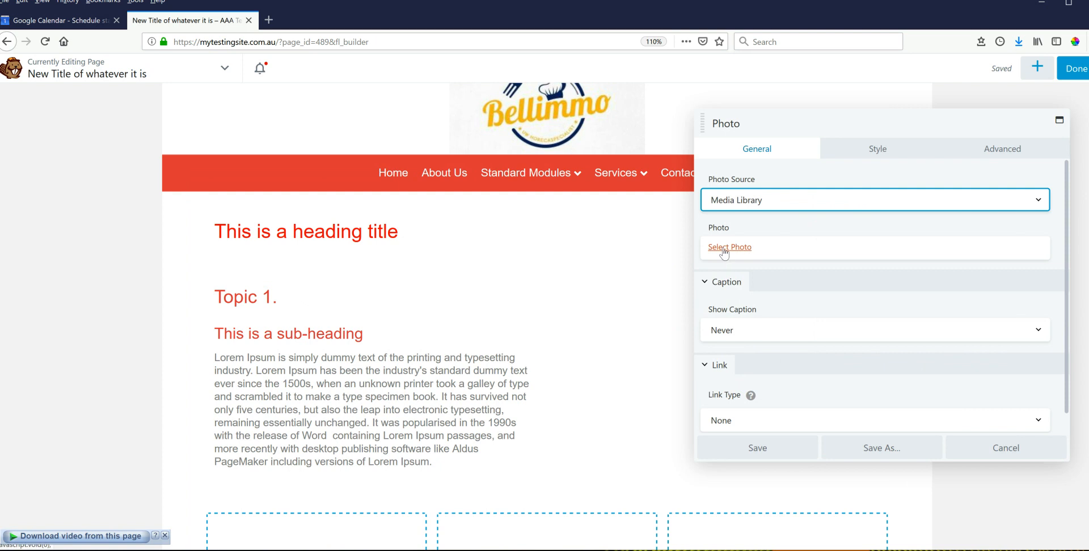
click(725, 248)
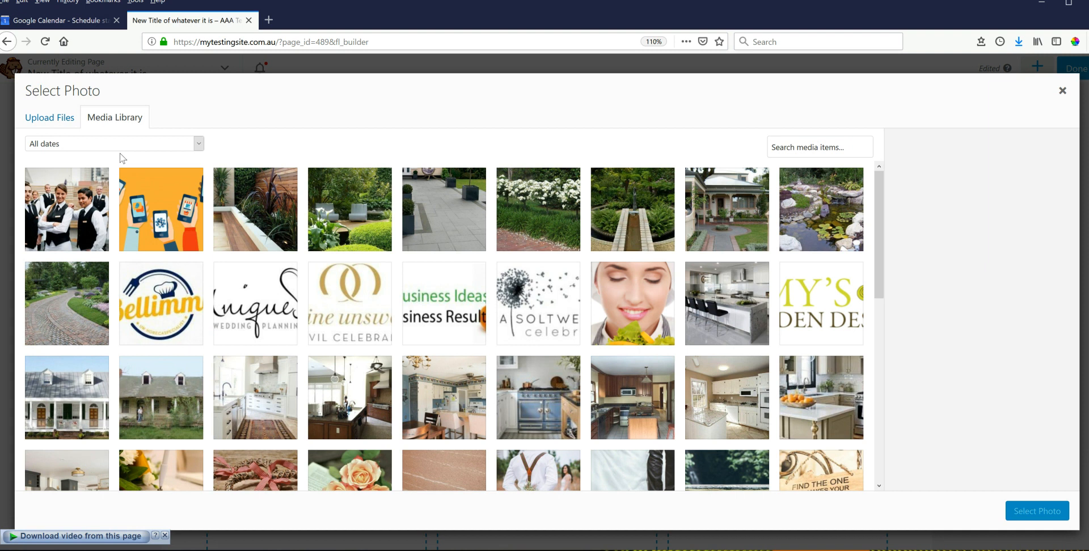
click(64, 214)
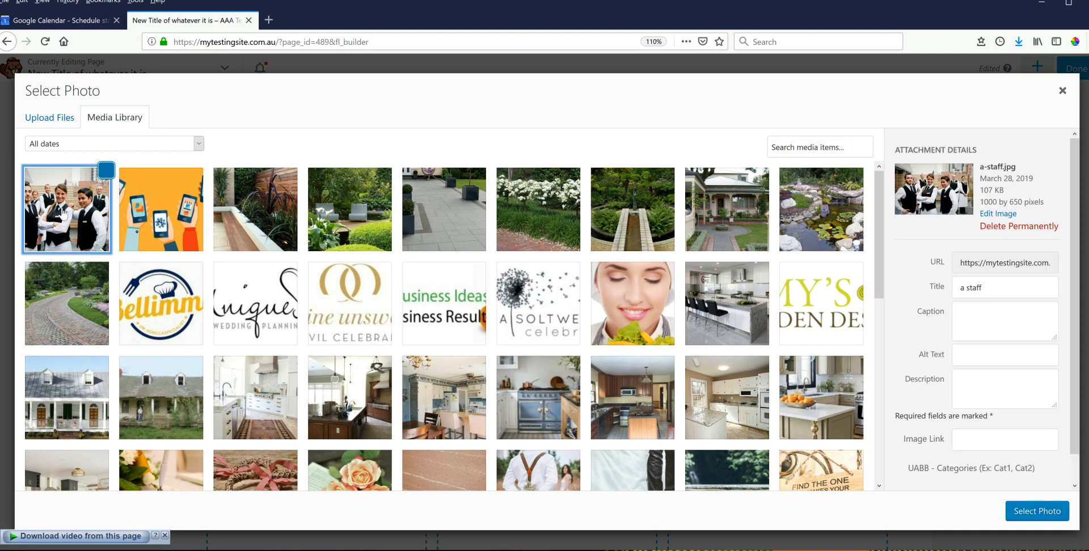
click(1026, 513)
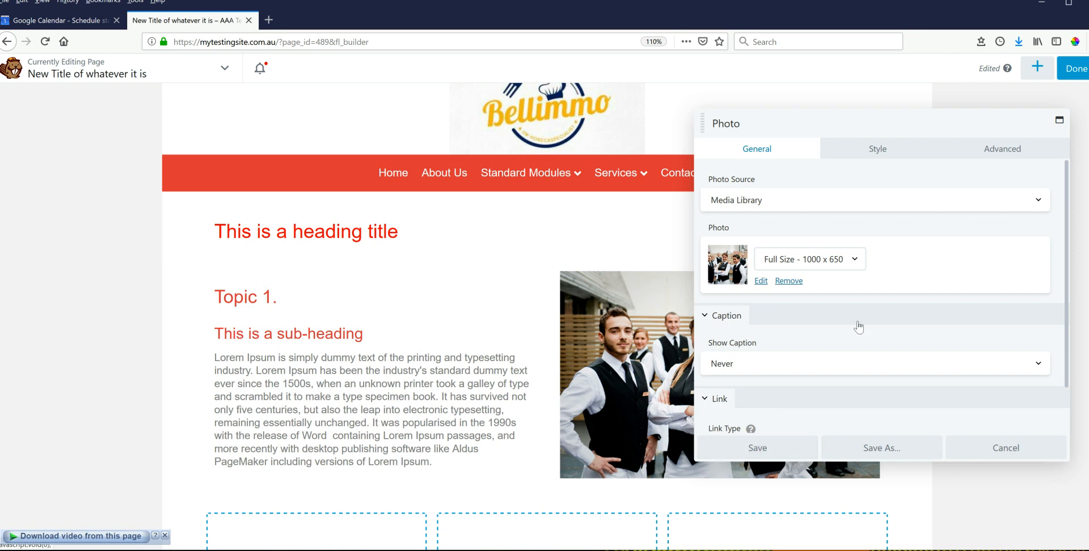
scroll(858, 329, down, 1)
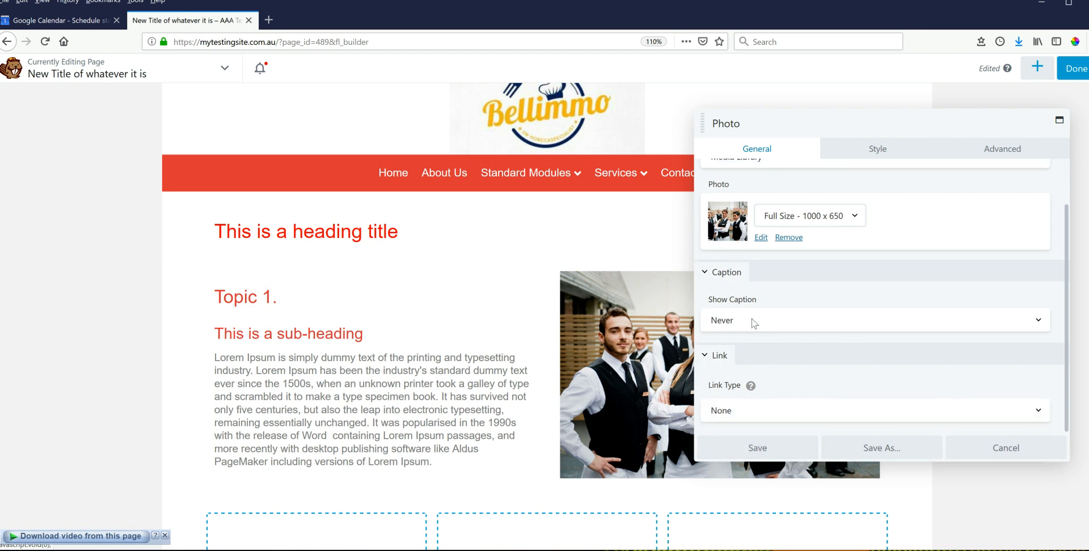
click(757, 448)
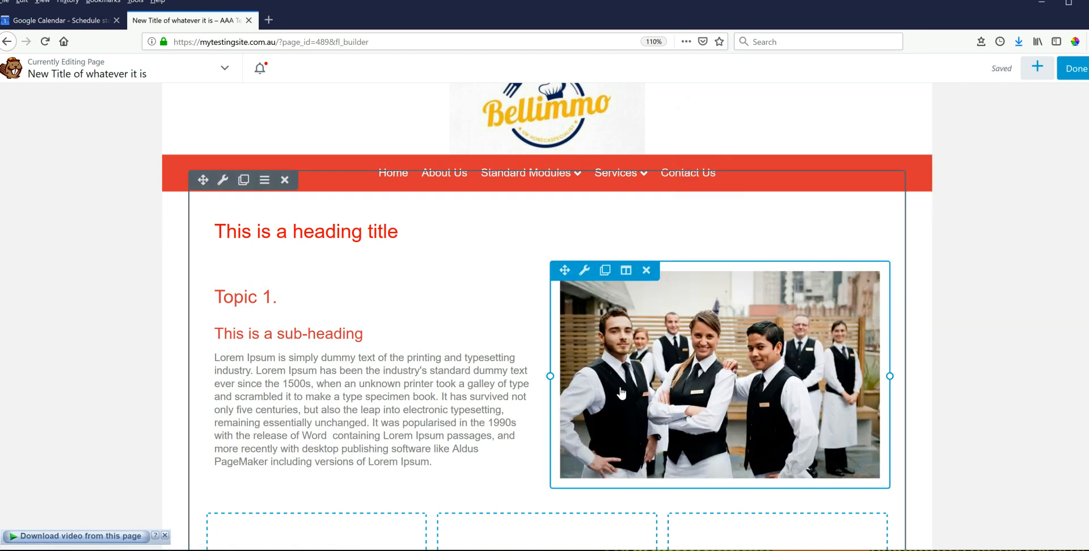
Step: Add a Photo module with the white flower photo 5.jpg to the first column of the three-column row and save it
scroll(453, 366, down, 1)
scroll(453, 366, down, 2)
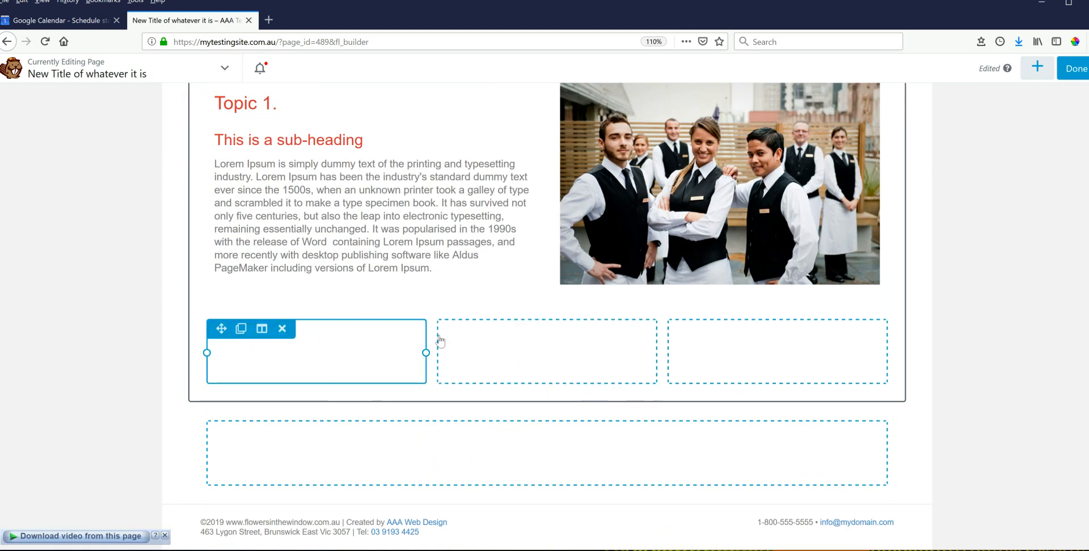
click(1033, 68)
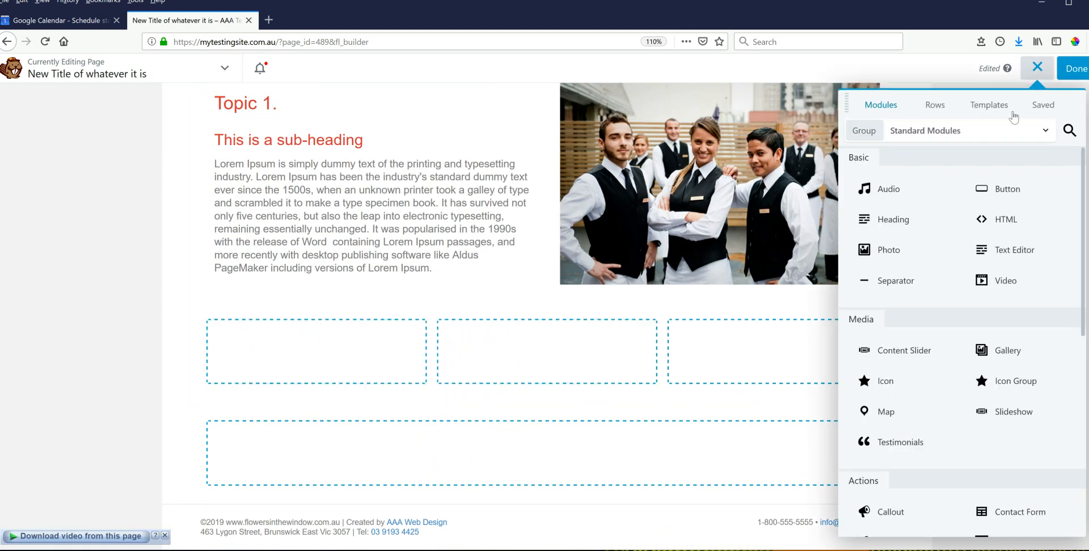
drag(889, 250, 310, 333)
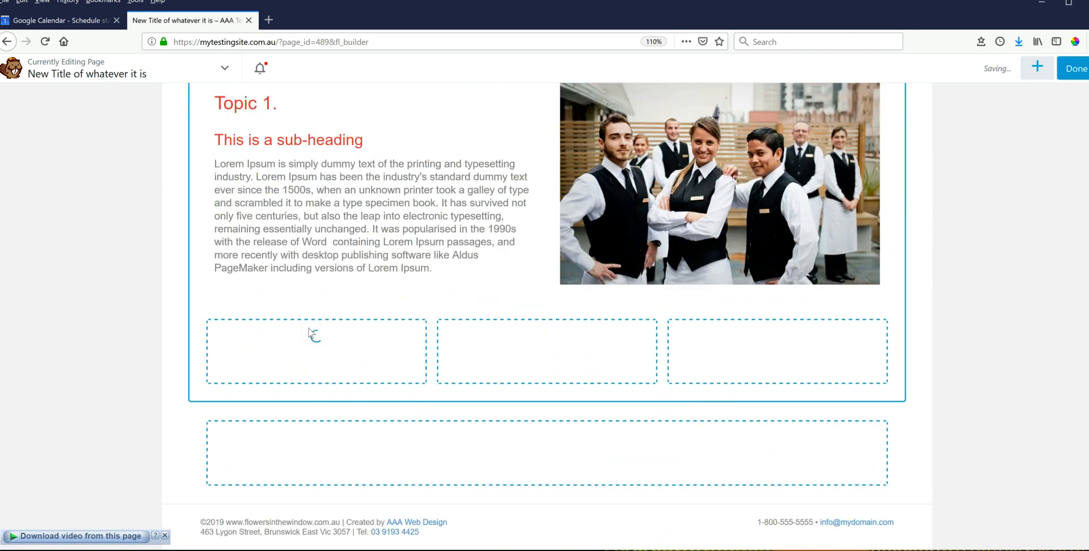
click(736, 249)
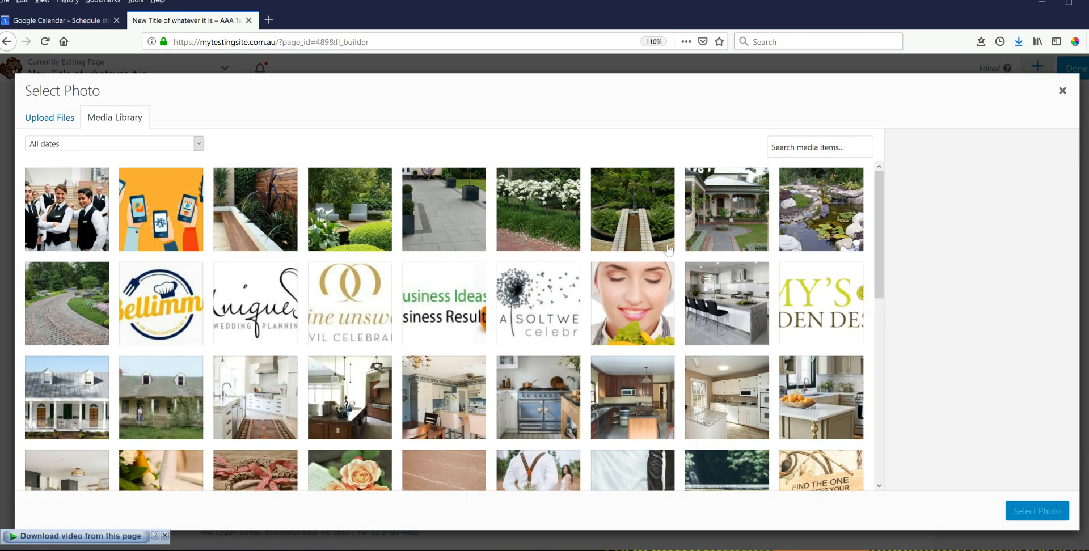
click(549, 211)
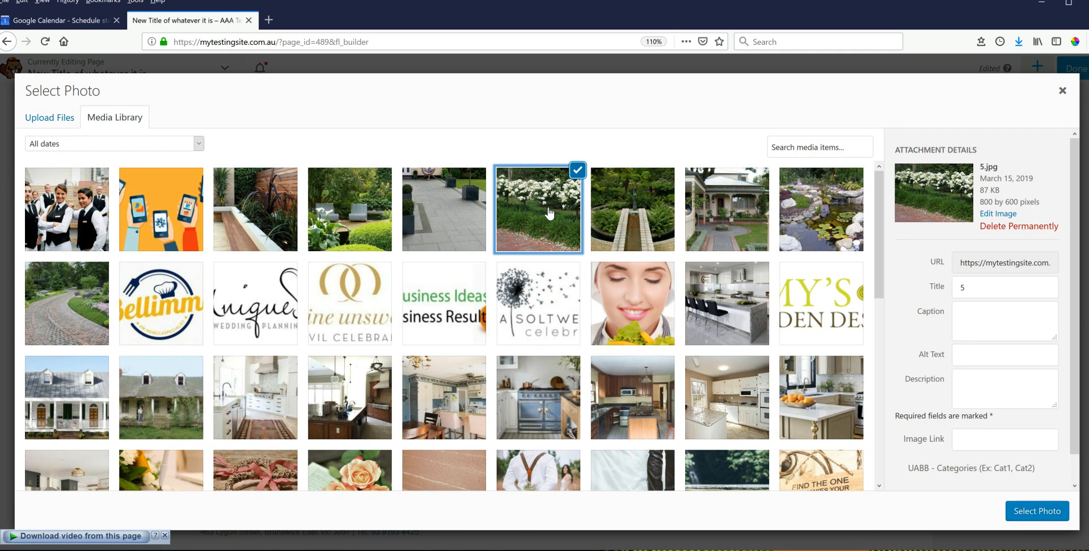
click(1031, 509)
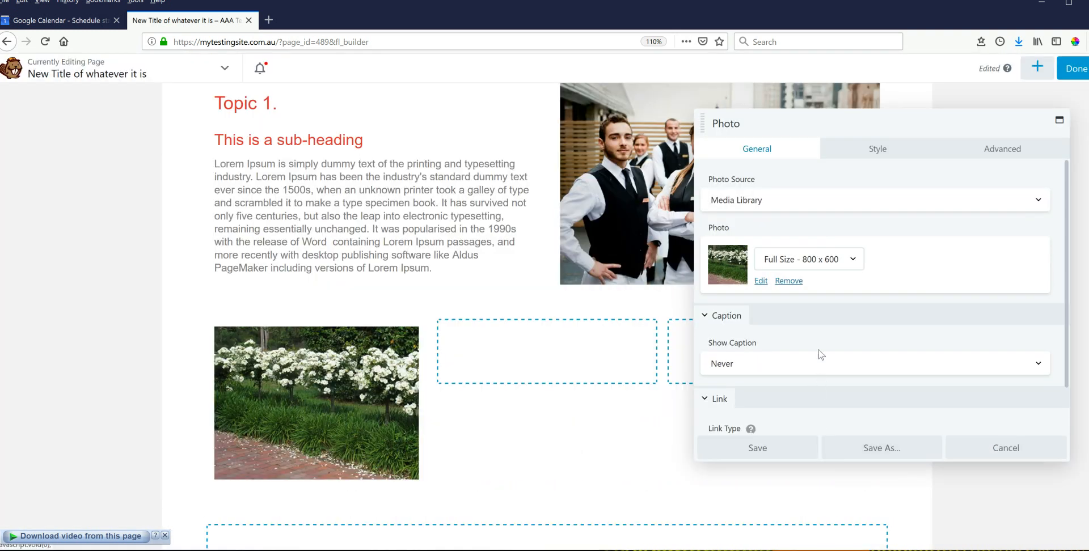
click(745, 447)
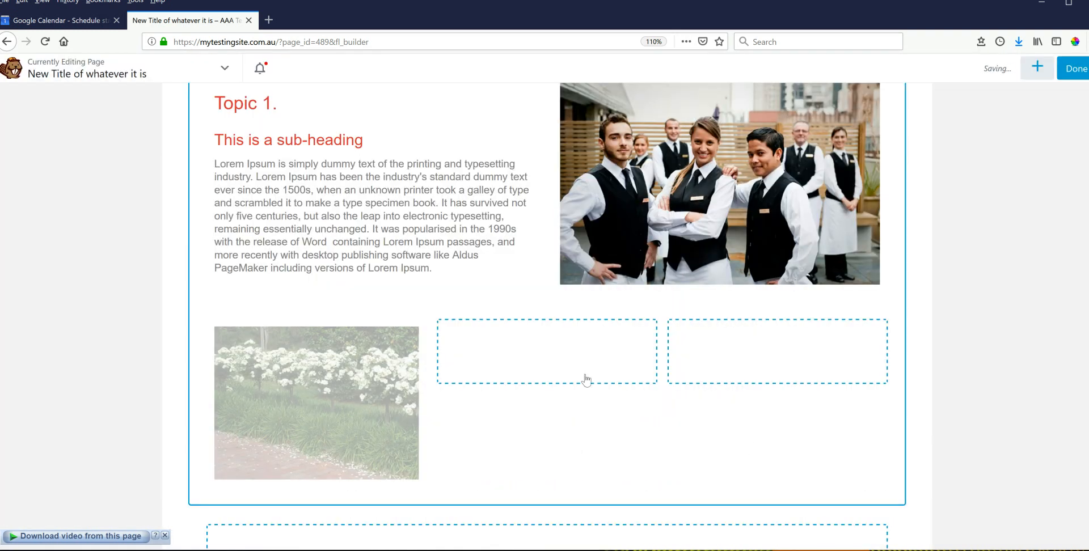
Step: Add a Photo module with the garden fountain photo 4.jpg to the middle column of the three-column row and save it
click(513, 329)
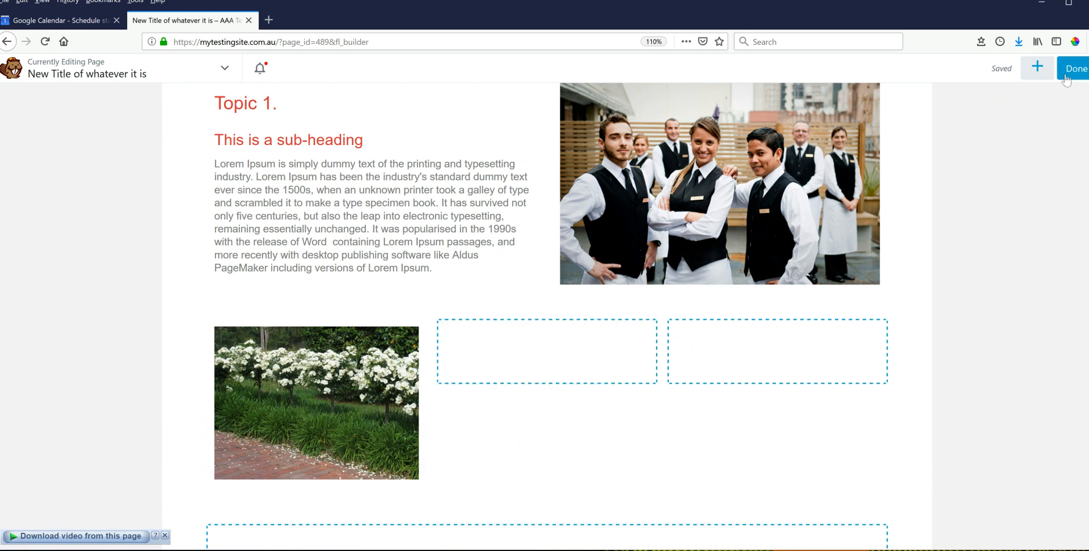
click(1032, 68)
drag(871, 316, 553, 317)
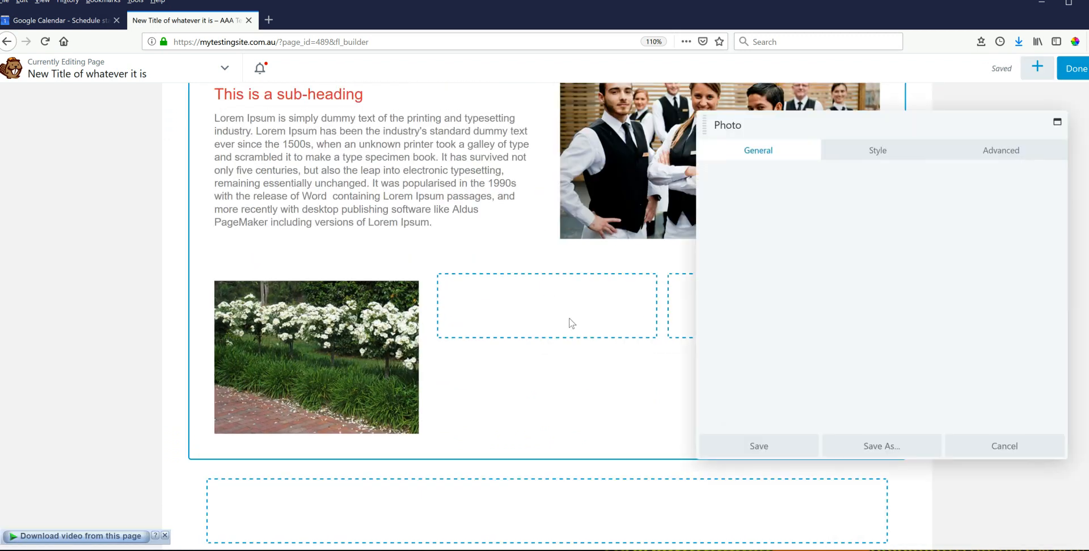
click(732, 249)
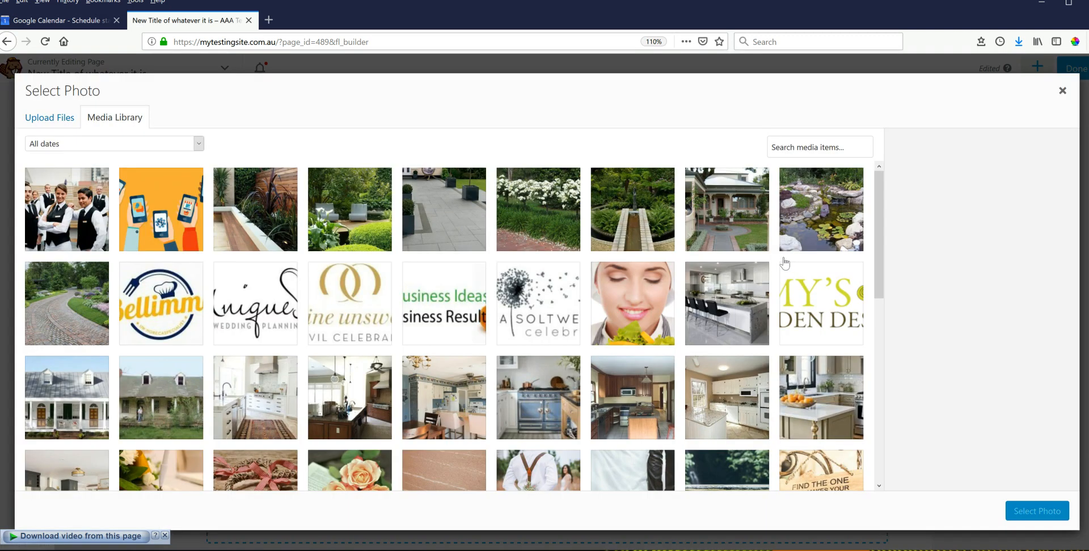
click(652, 227)
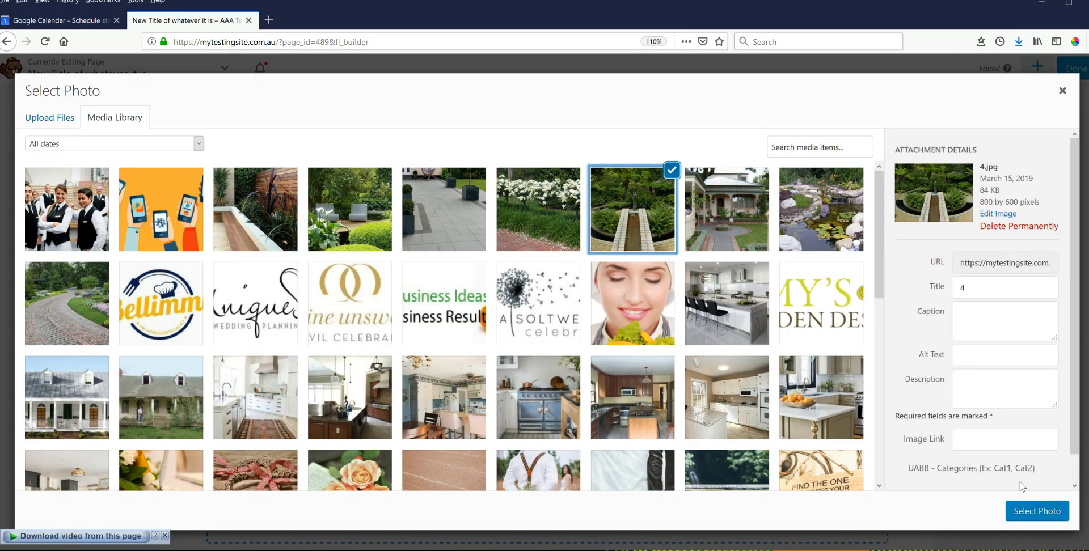
click(1024, 511)
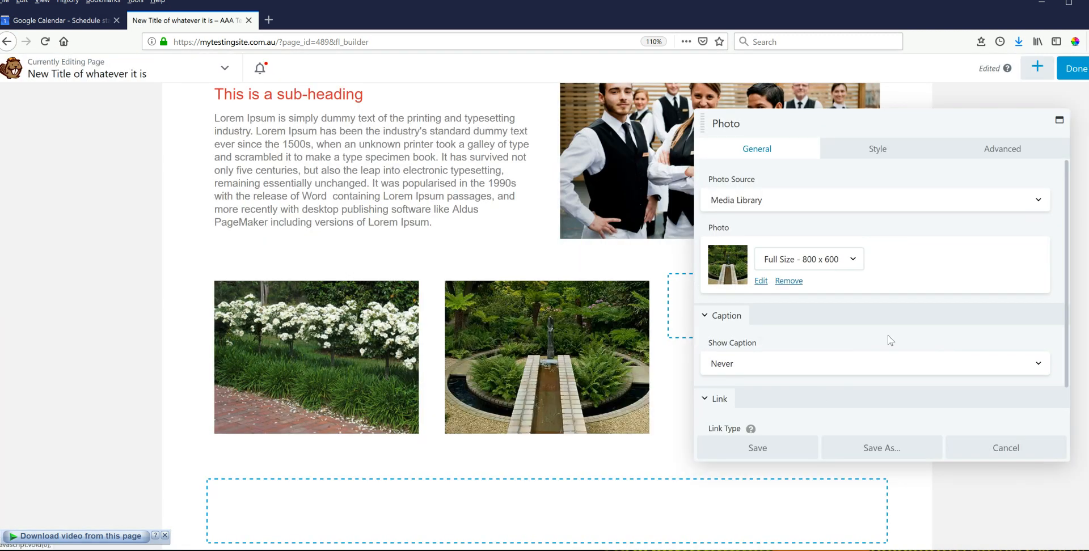
click(761, 448)
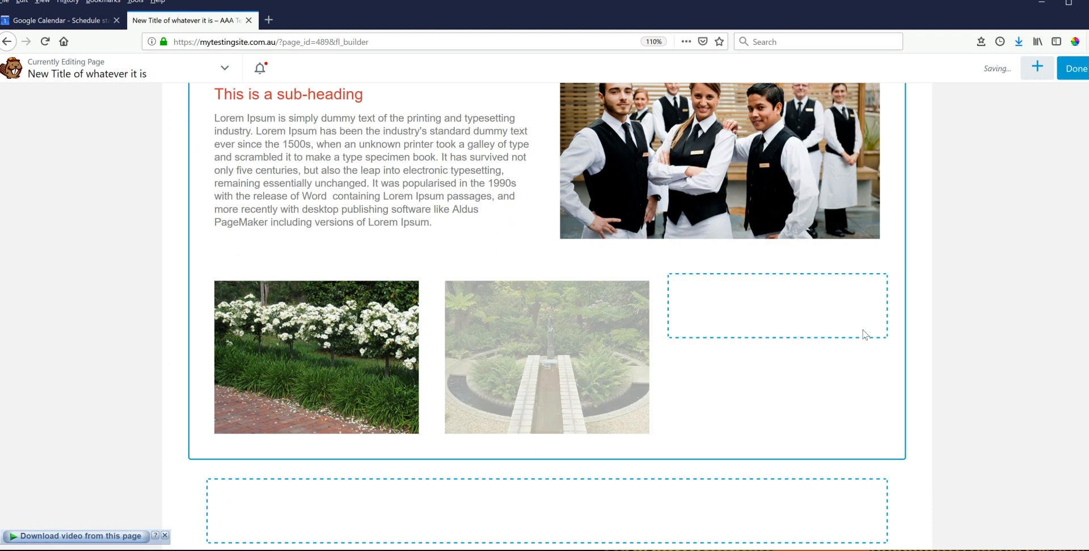
Step: Add a Photo module with the house photo 3.jpg to the third column of the three-column row and save it
click(1037, 67)
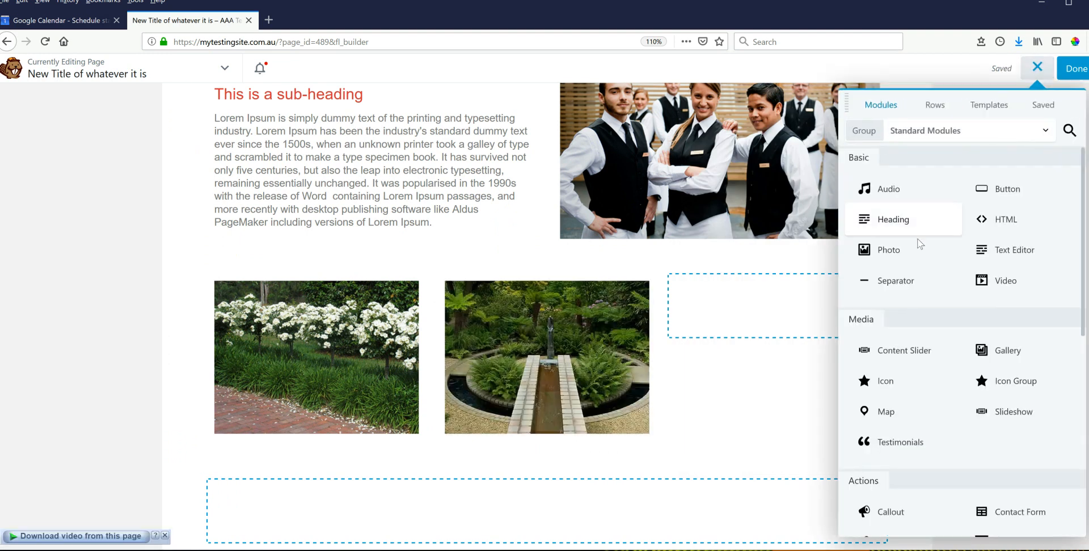
drag(911, 249, 771, 258)
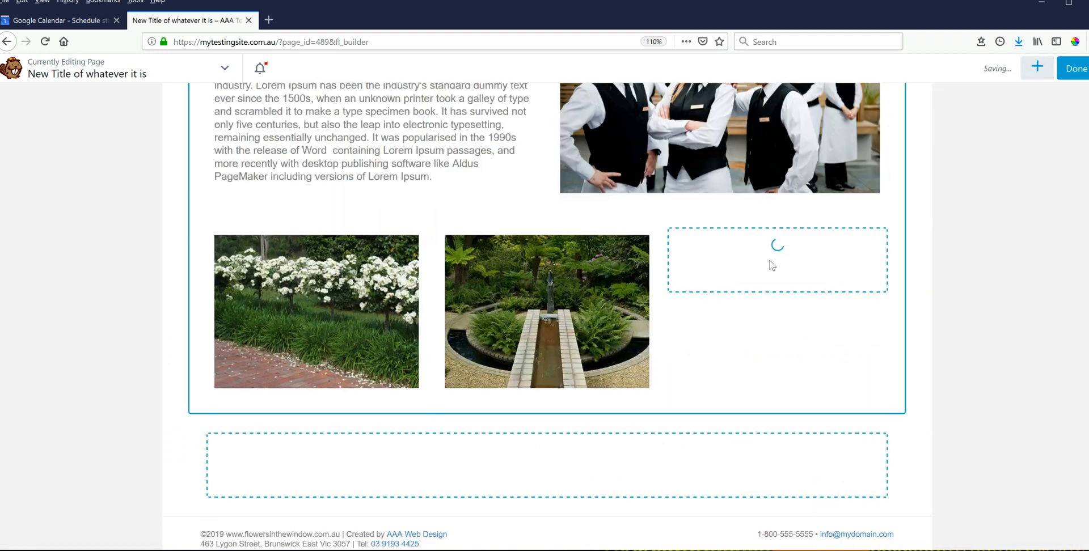
click(732, 246)
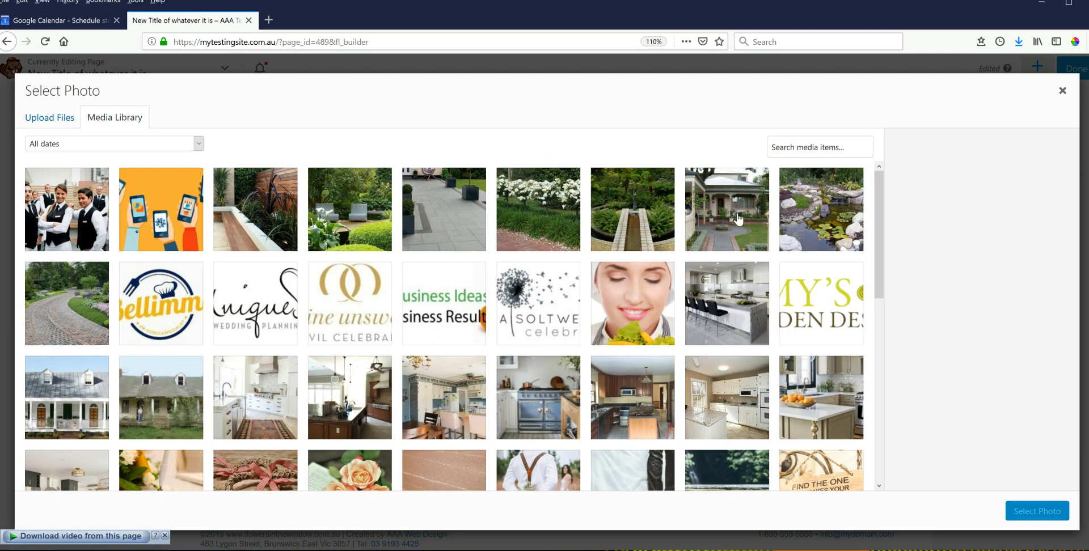
click(738, 219)
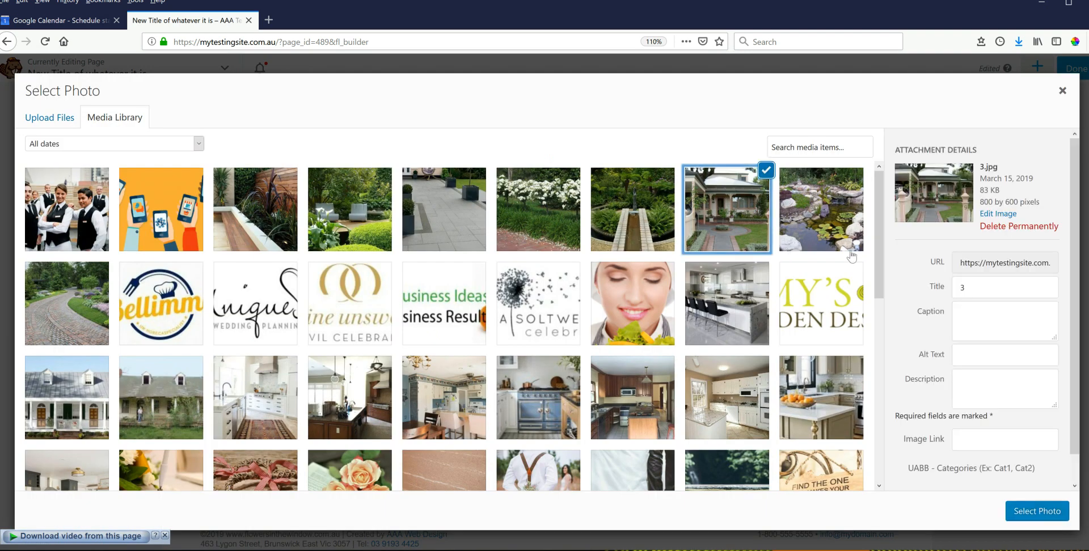
click(1037, 512)
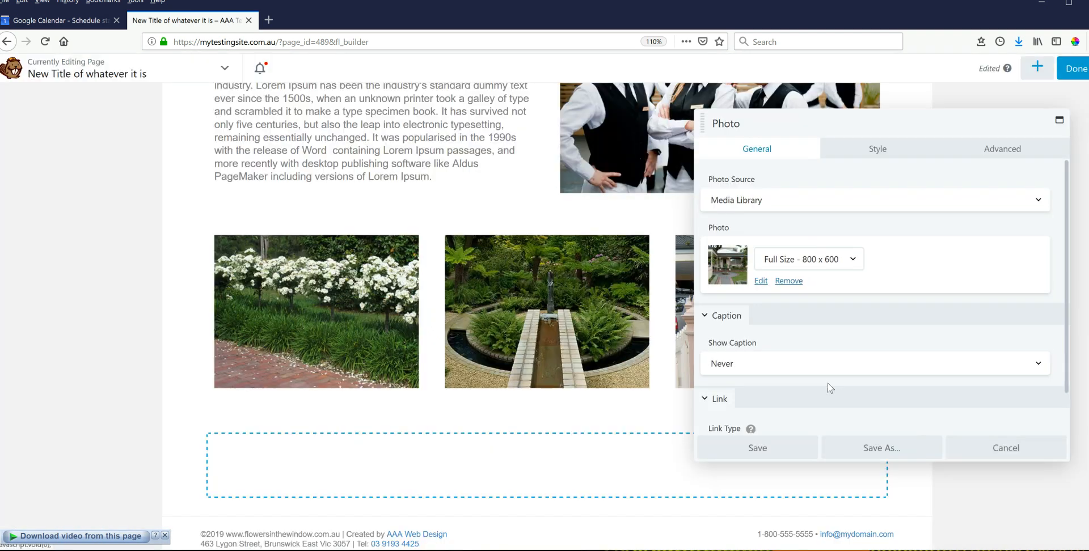
click(753, 451)
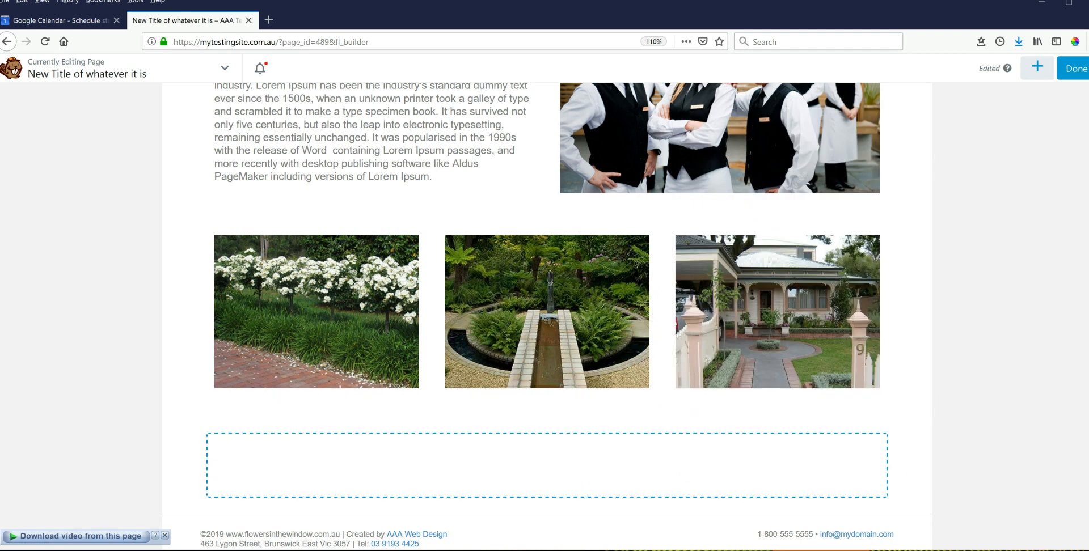
Step: Add a Heading module reading "This is a quote from a published author. This is a quote from a published author." to the empty bottom row and save it
scroll(985, 315, down, 1)
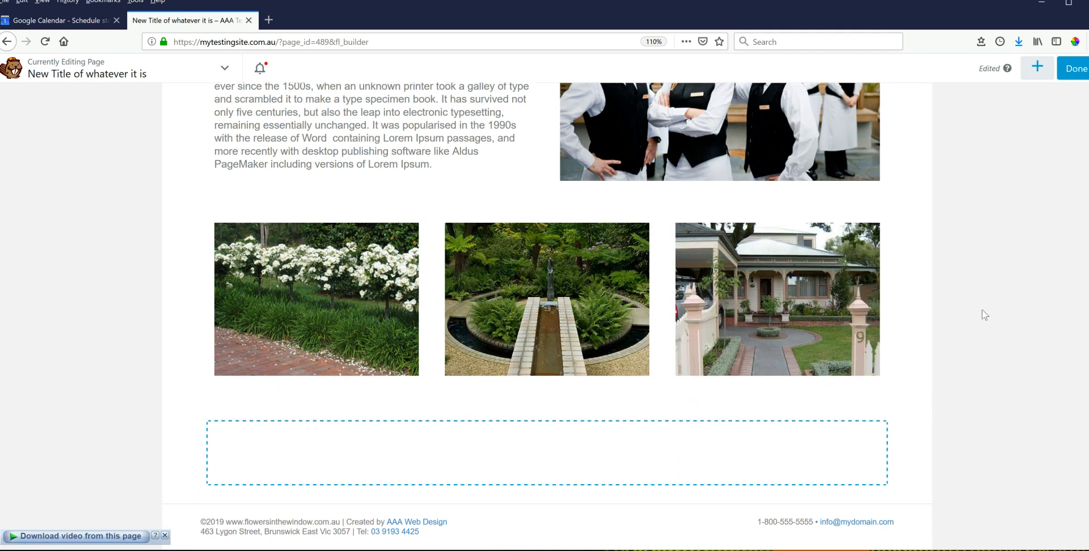
click(1037, 67)
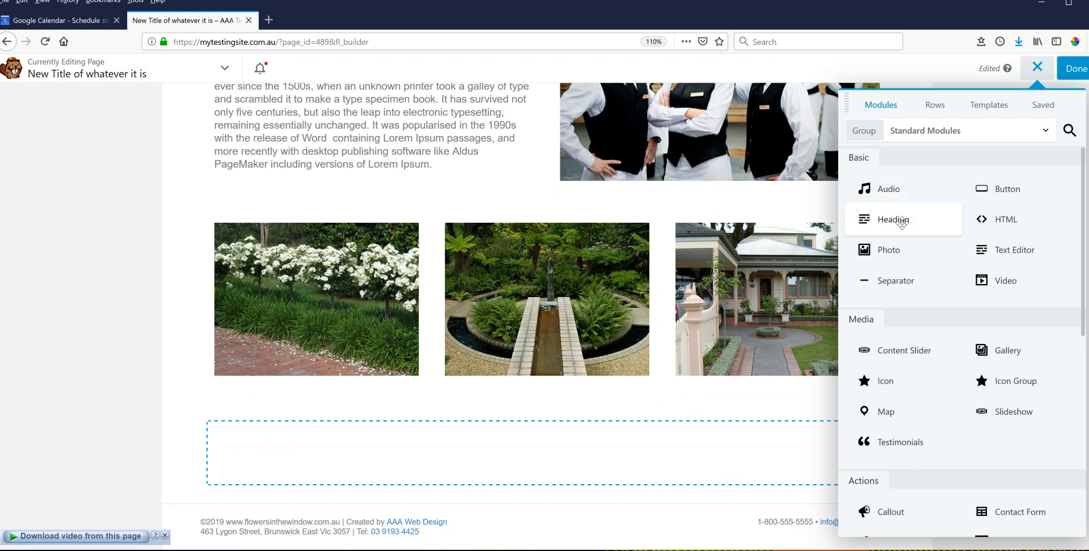
drag(902, 222, 540, 468)
click(712, 196)
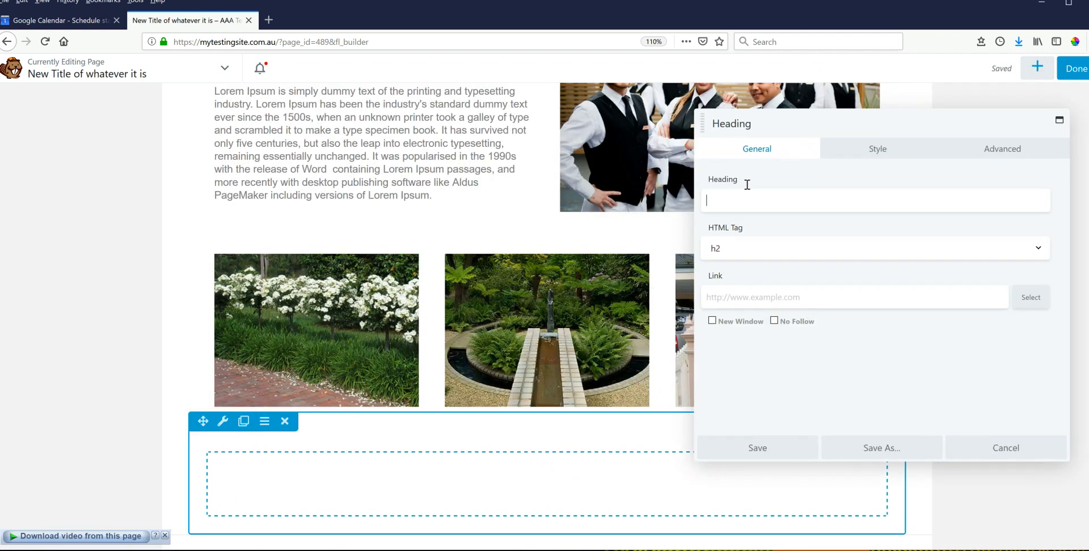
text(This is a quote from a published author. This is a quote from a published author.)
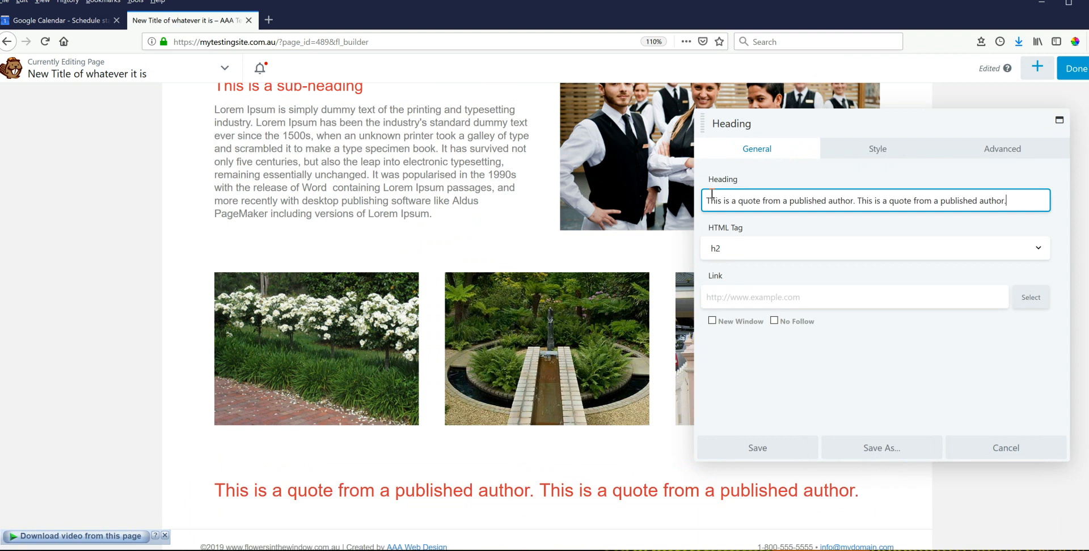
click(757, 446)
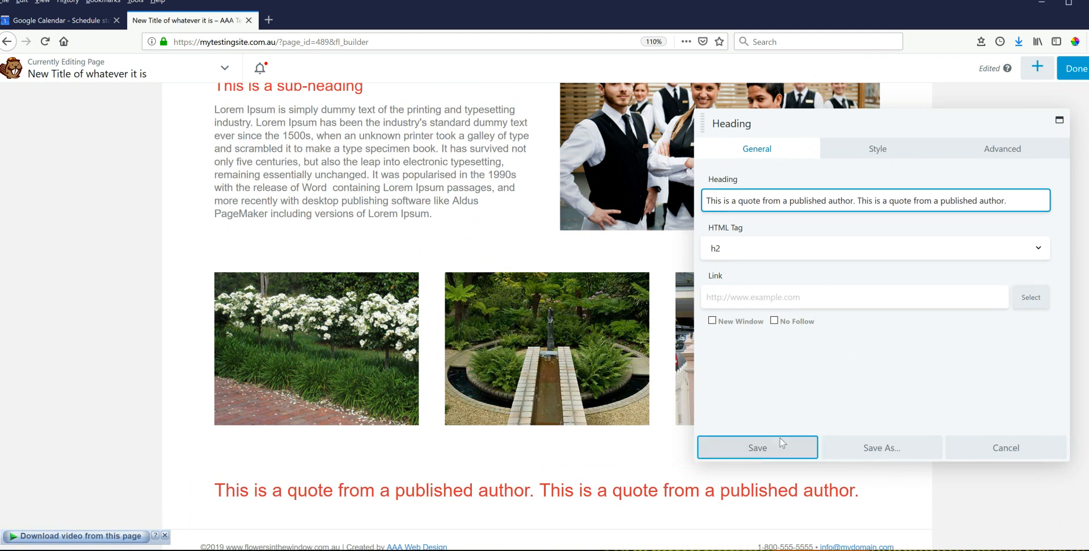
Step: Review the finished layout, publish the page, and check the published version from top to bottom
scroll(1050, 299, up, 5)
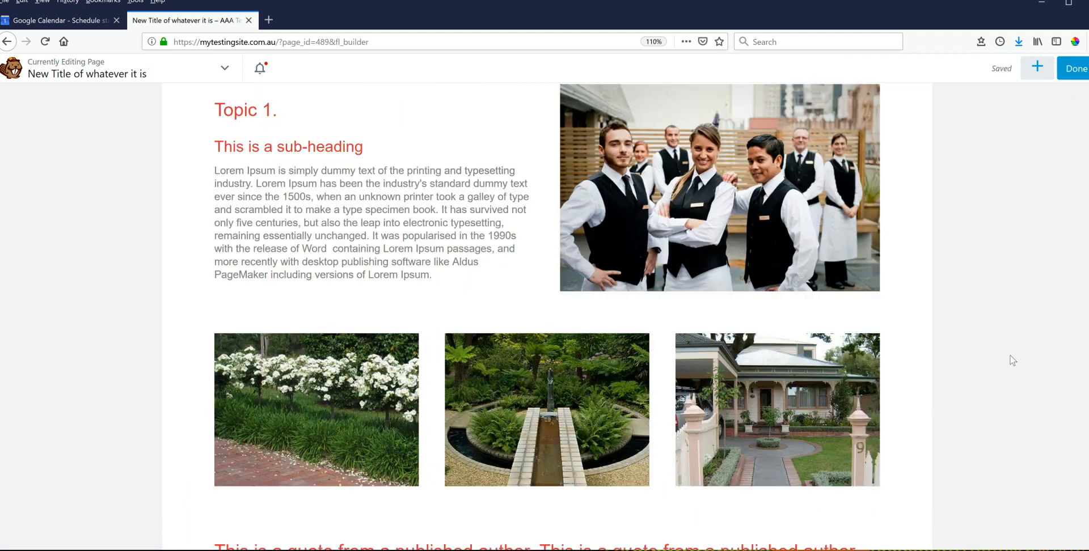
scroll(1021, 318, down, 10)
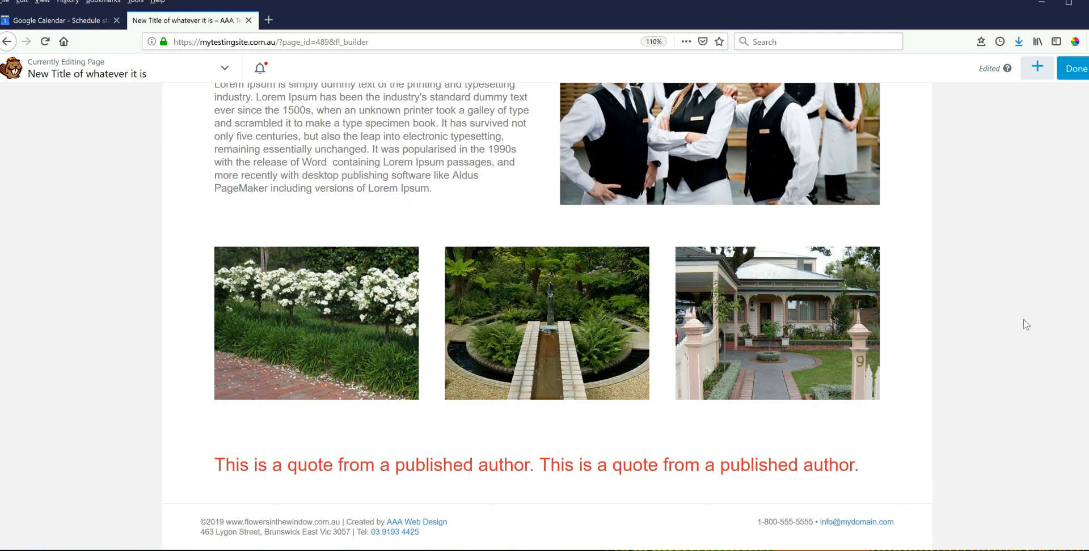
scroll(1026, 320, up, 10)
click(1077, 71)
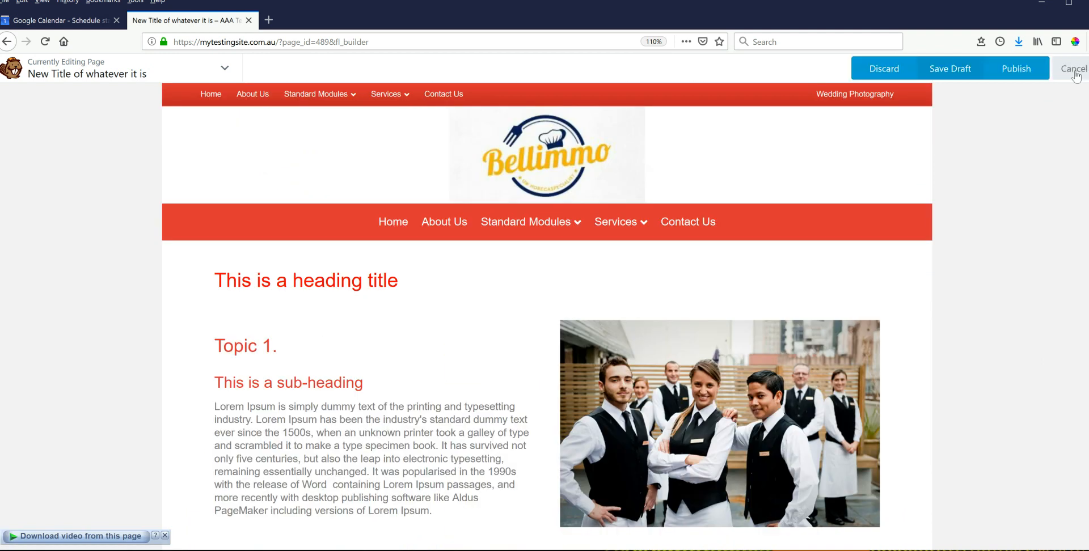
click(1010, 71)
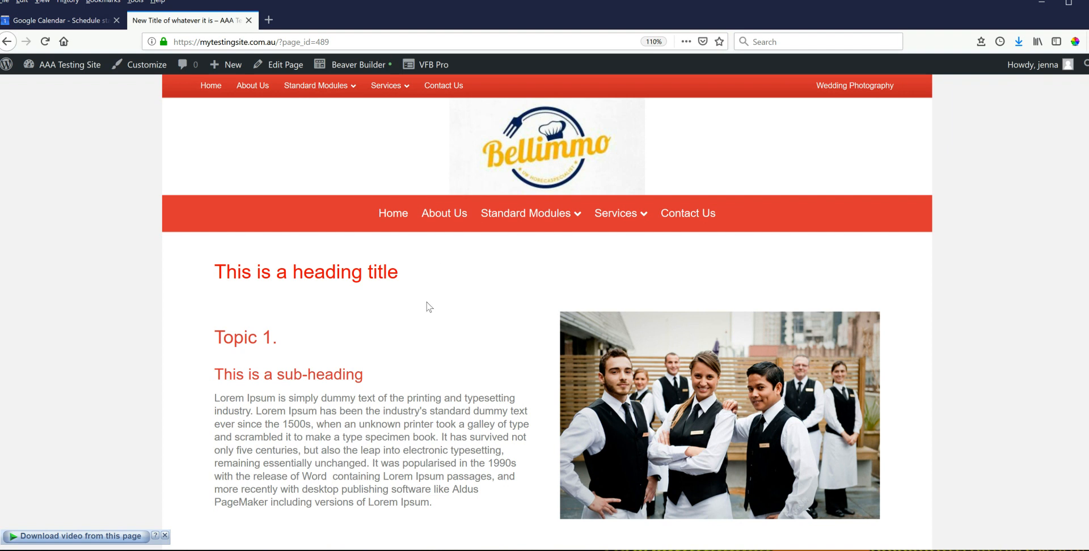
scroll(522, 347, down, 5)
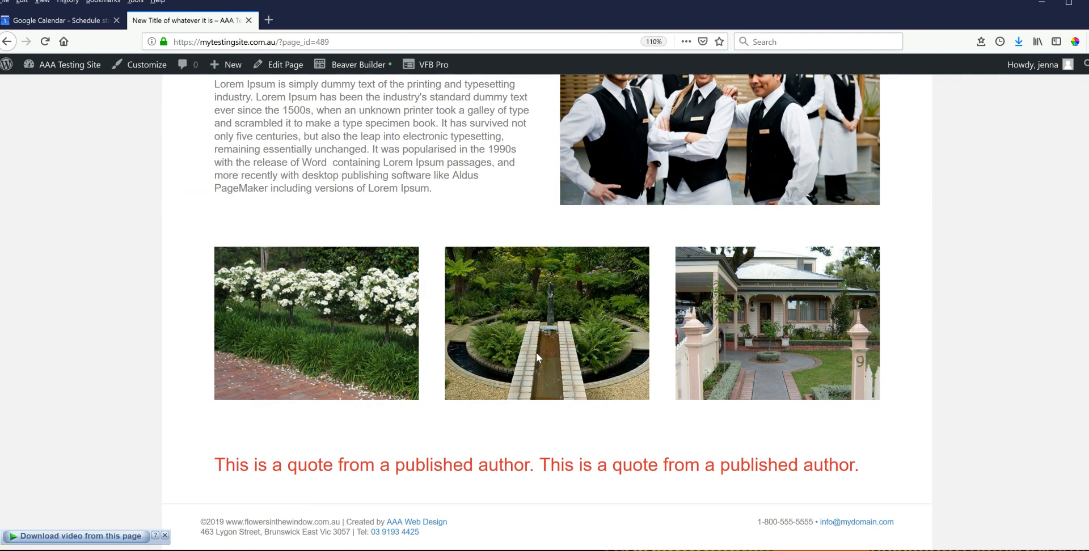
scroll(558, 343, up, 5)
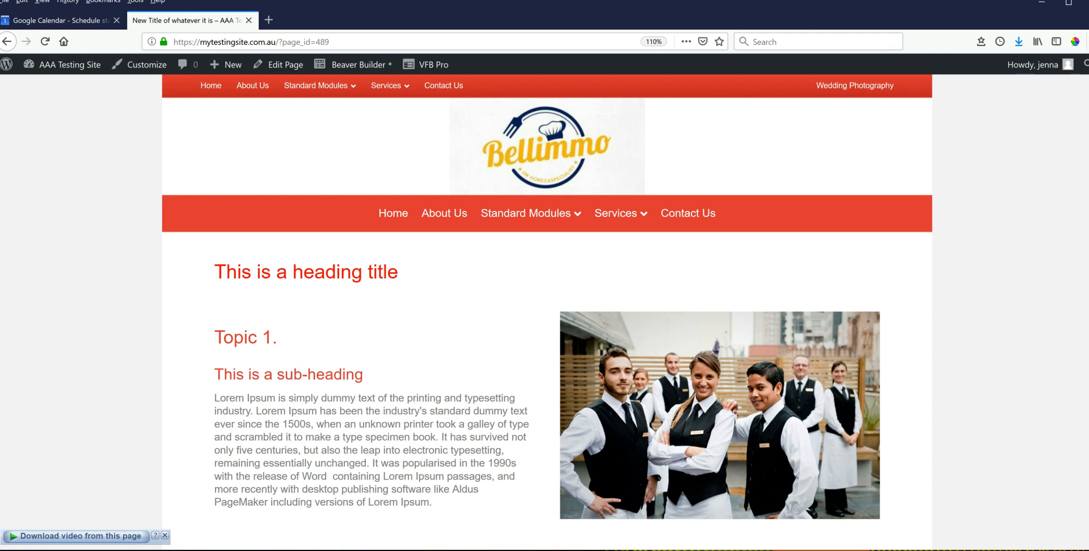
Step: Reopen the page in Beaver Builder and add a 2 Columns row below the quote heading
scroll(547, 306, down, 5)
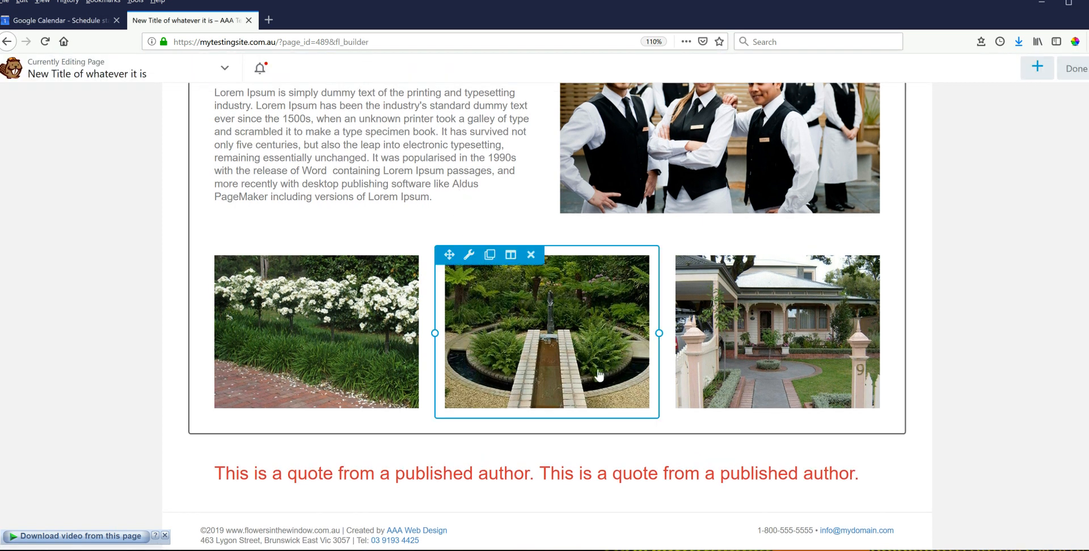
click(1036, 69)
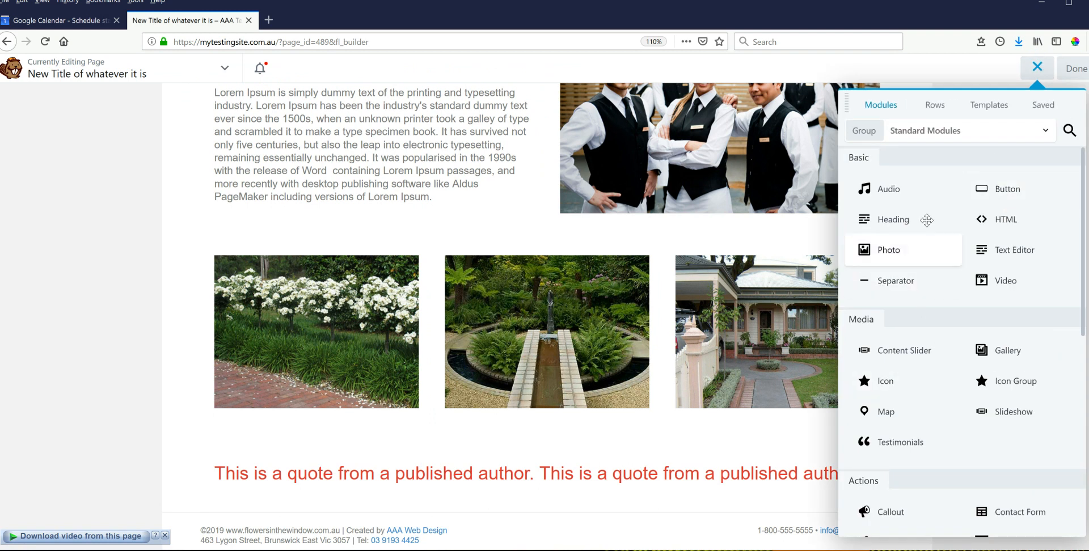
click(934, 105)
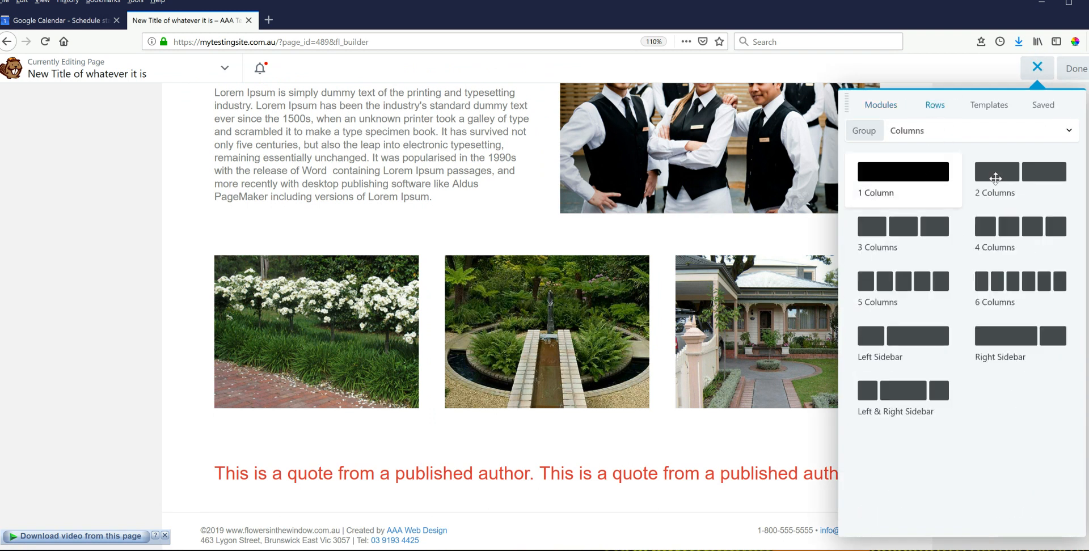
drag(984, 181, 613, 499)
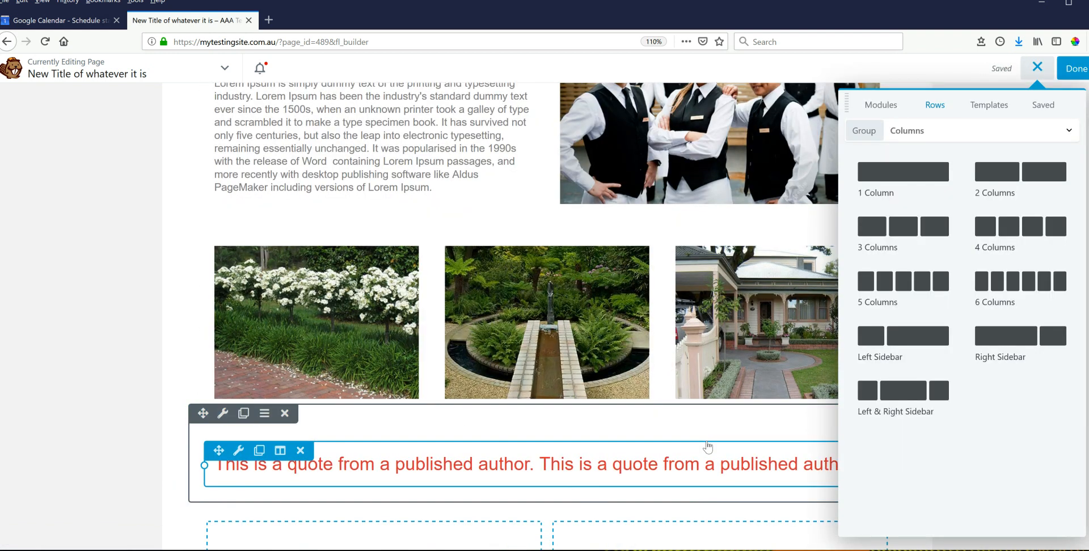
Step: Add a Contact Form module to the first column of the new two-column row and enter the send-to email address
scroll(708, 445, down, 2)
click(879, 107)
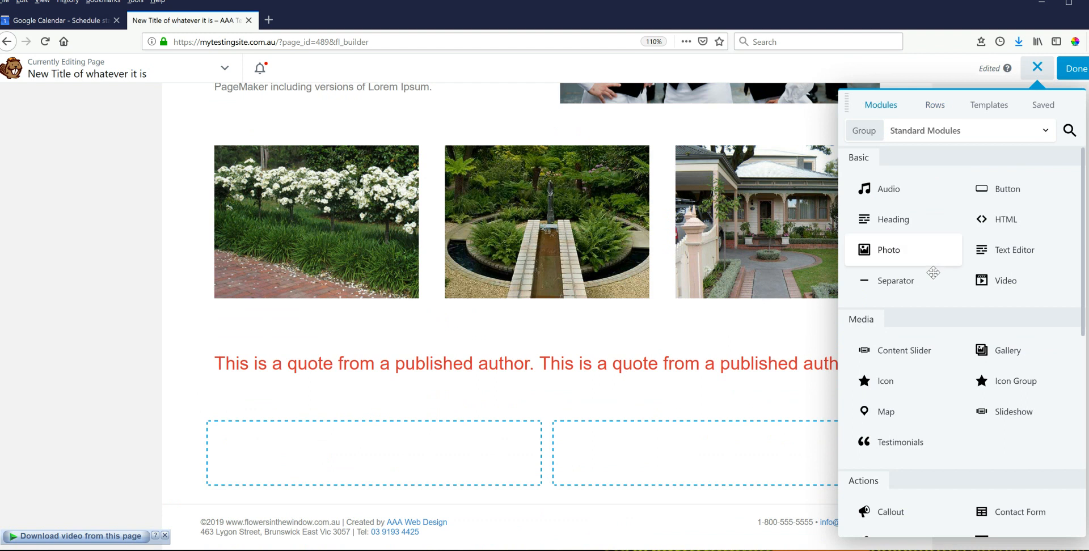
scroll(964, 411, down, 5)
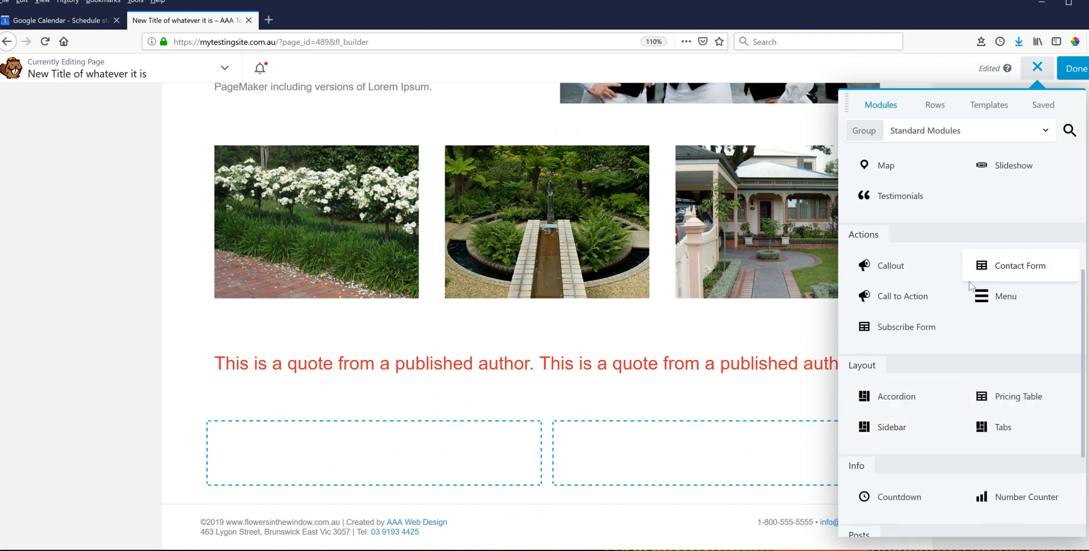
drag(999, 265, 414, 441)
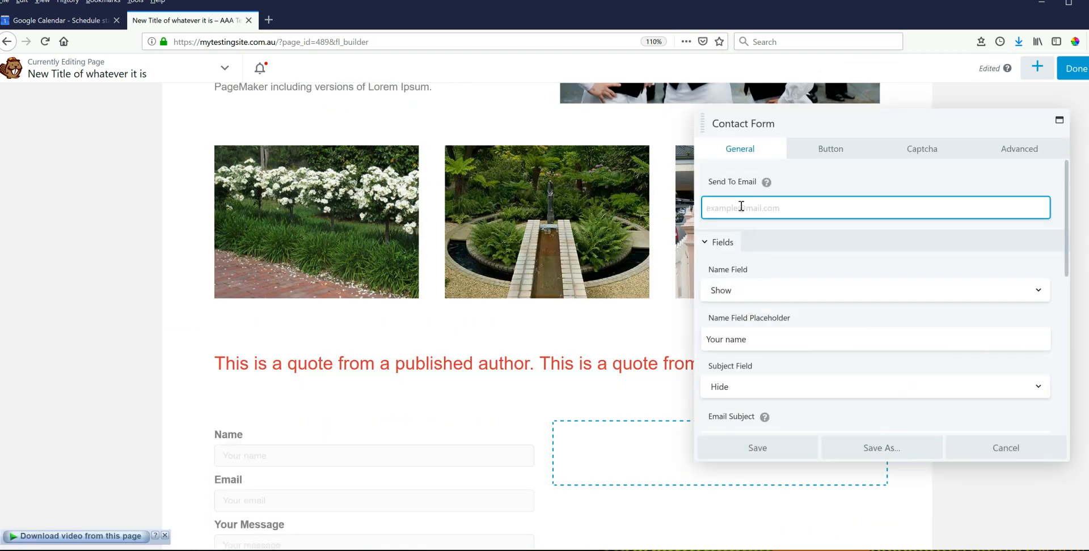
text(example@mysite.com.au)
Step: Set the contact form's Subject Field and Phone Field to Show and save the module
click(739, 392)
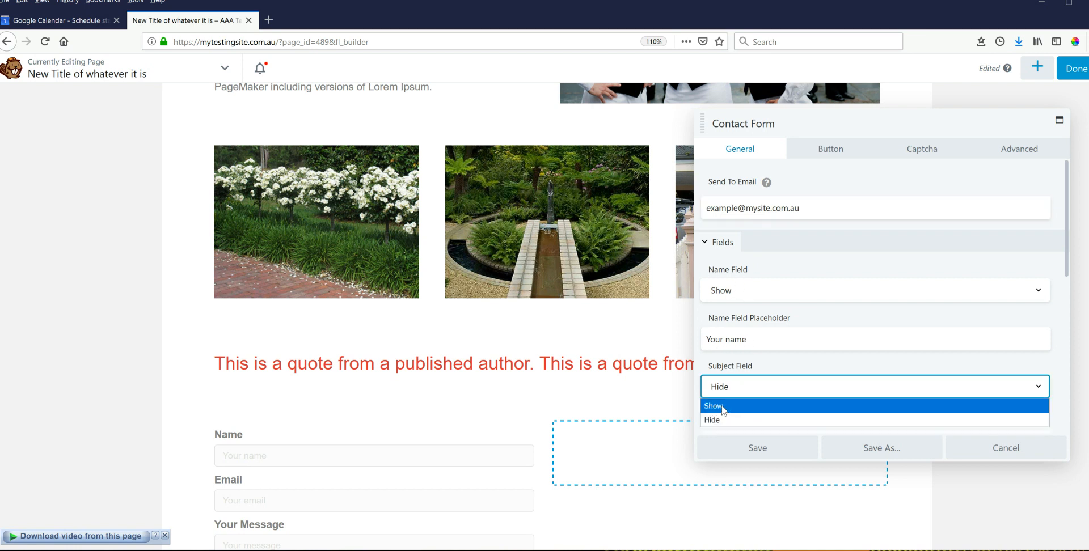
click(724, 407)
scroll(794, 329, down, 4)
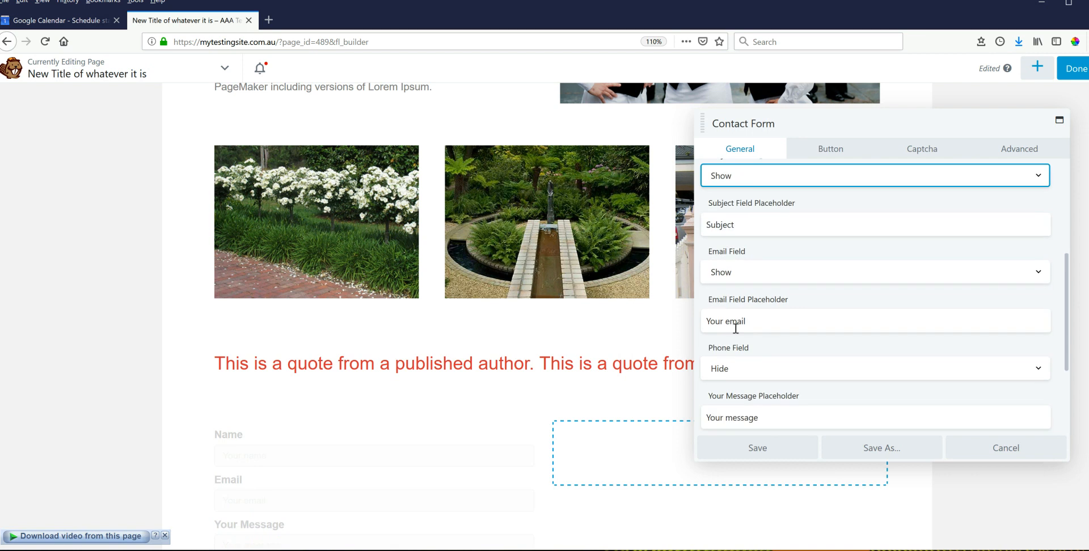
scroll(842, 357, down, 3)
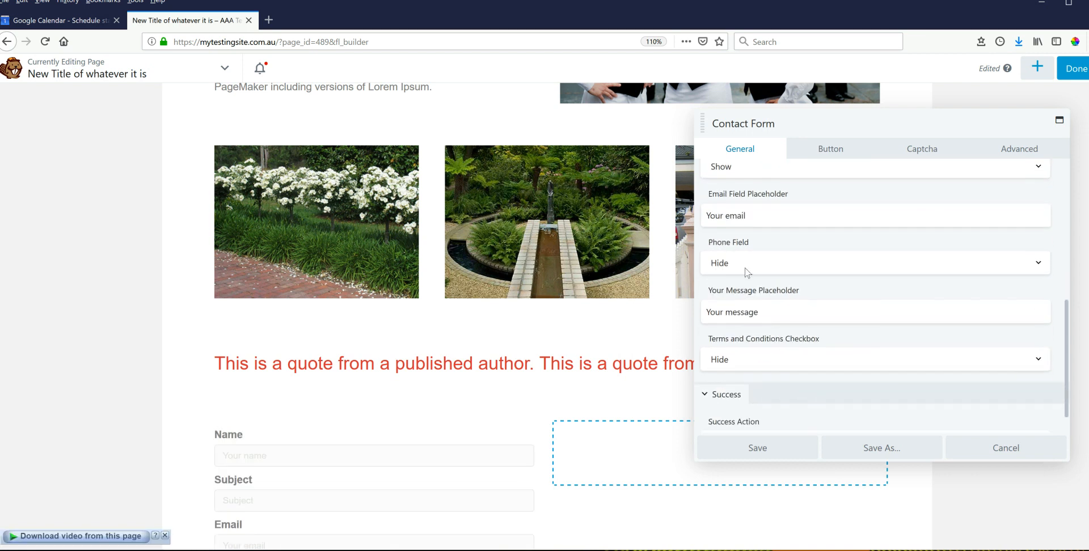
click(744, 264)
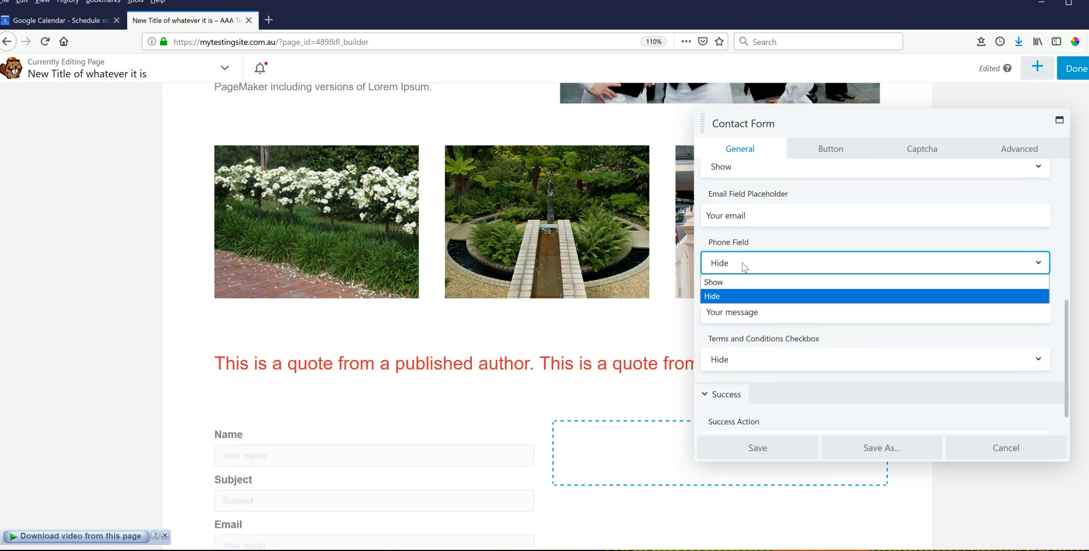
click(713, 283)
scroll(854, 300, down, 1)
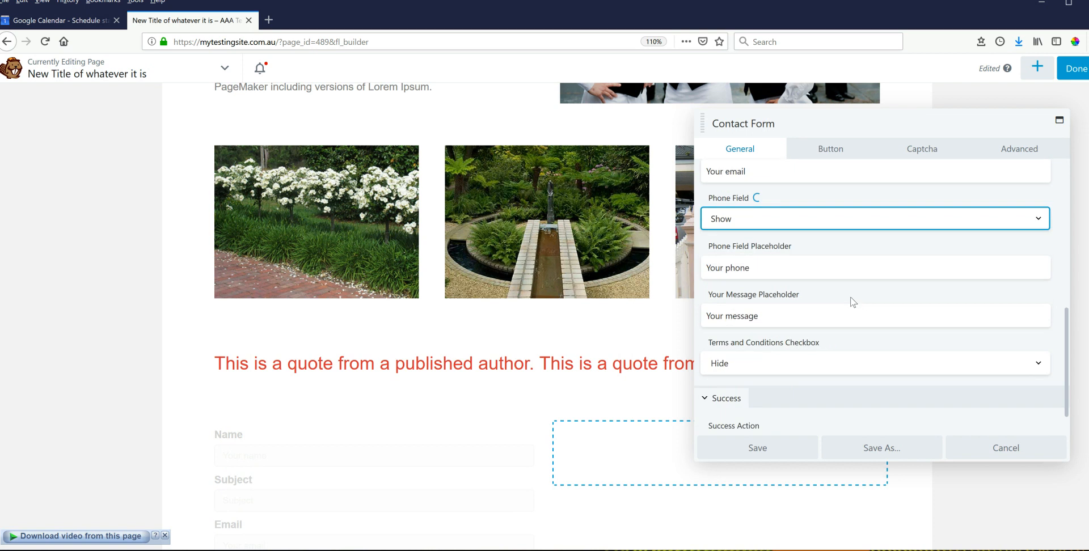
scroll(850, 299, down, 1)
click(740, 444)
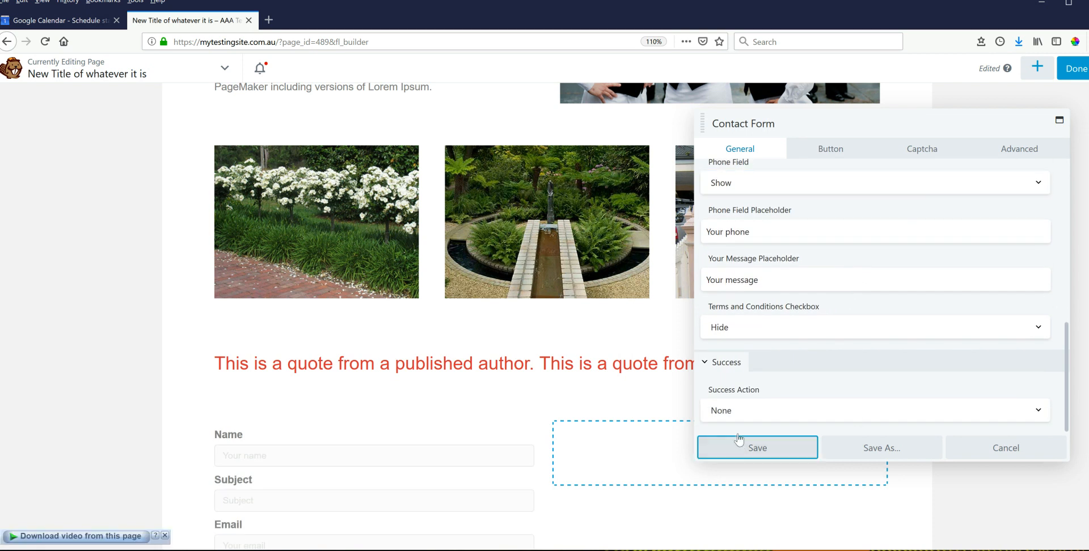
Step: Add a Video module to the empty second column beside the contact form and set its Video Type to Embed
scroll(414, 458, down, 4)
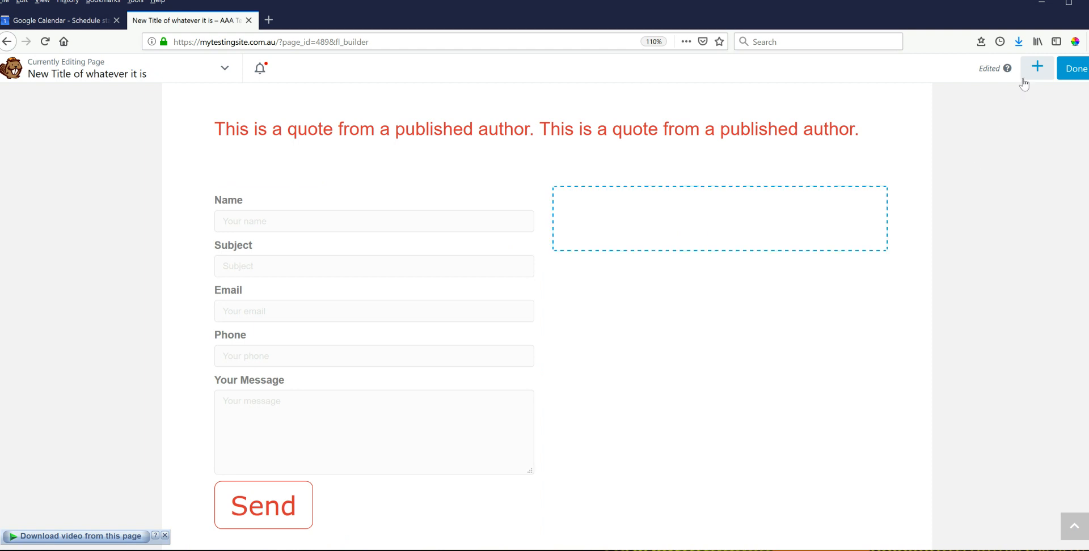
click(1037, 67)
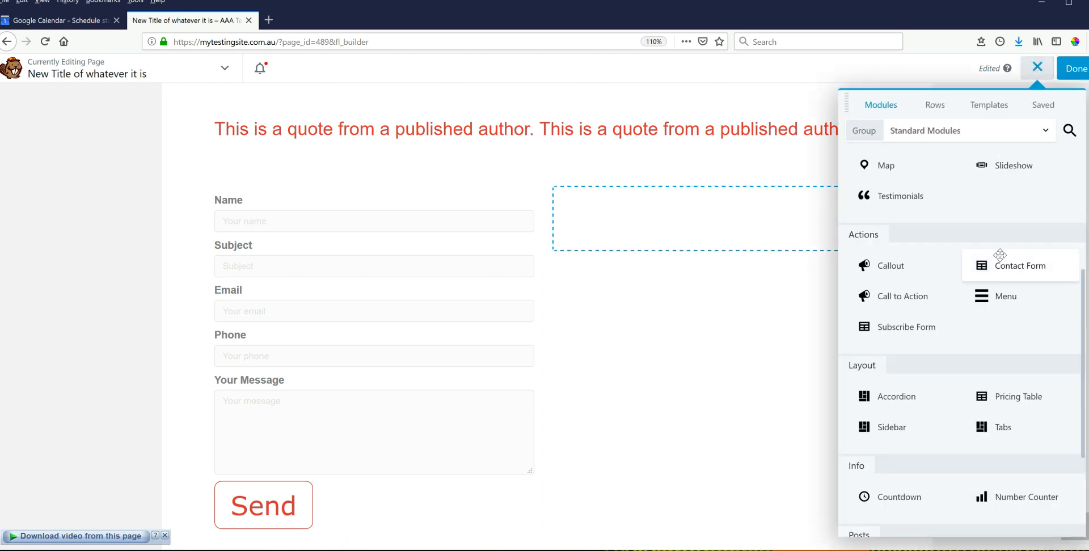
scroll(933, 319, down, 3)
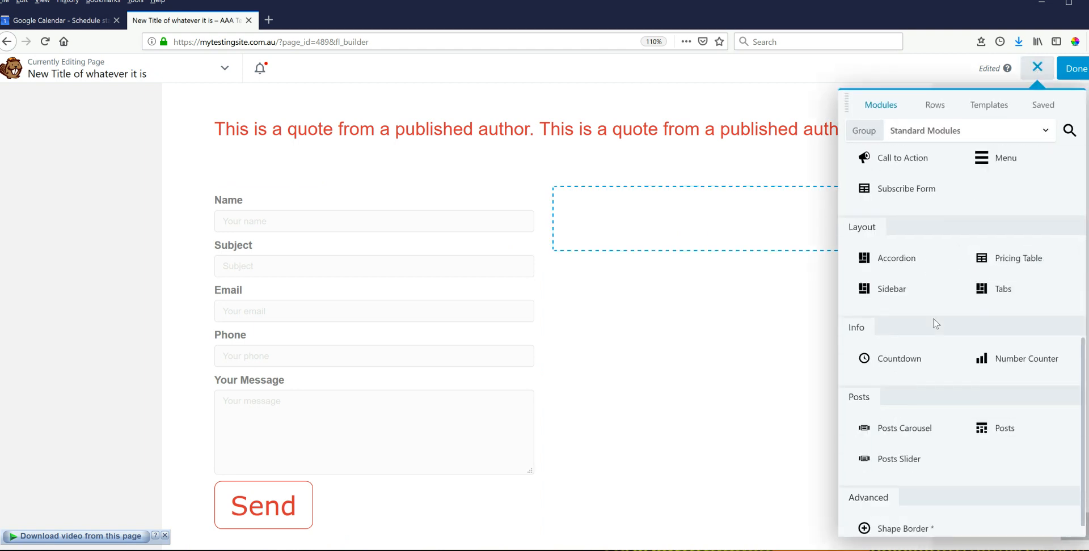
scroll(938, 325, up, 2)
scroll(938, 325, up, 5)
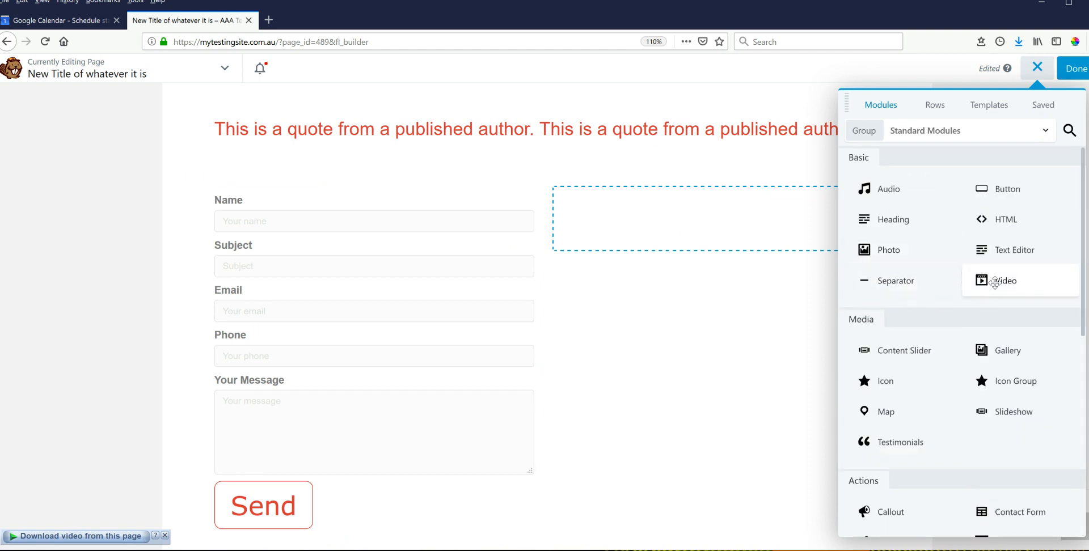
drag(969, 279, 664, 348)
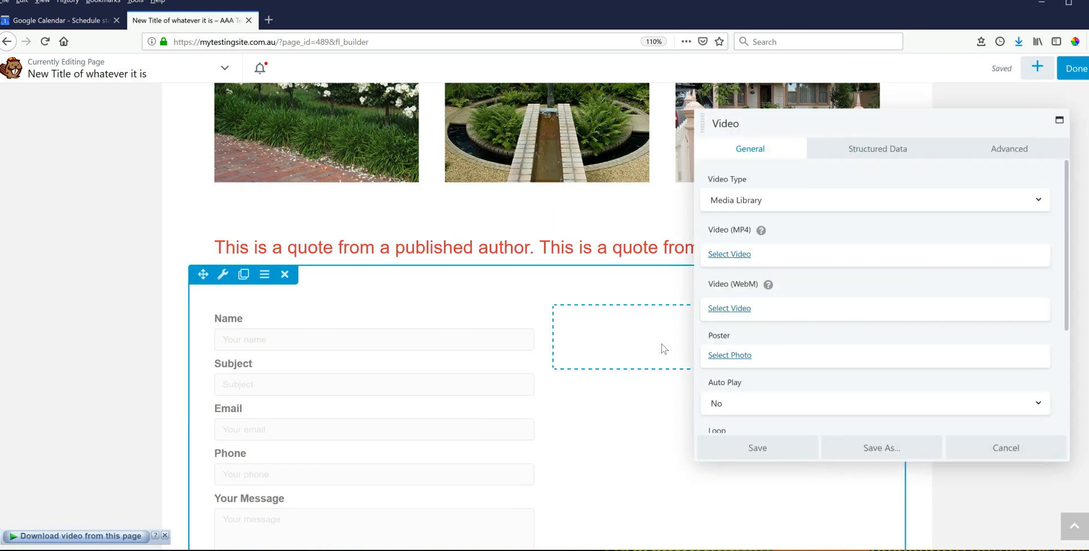
click(760, 206)
click(720, 233)
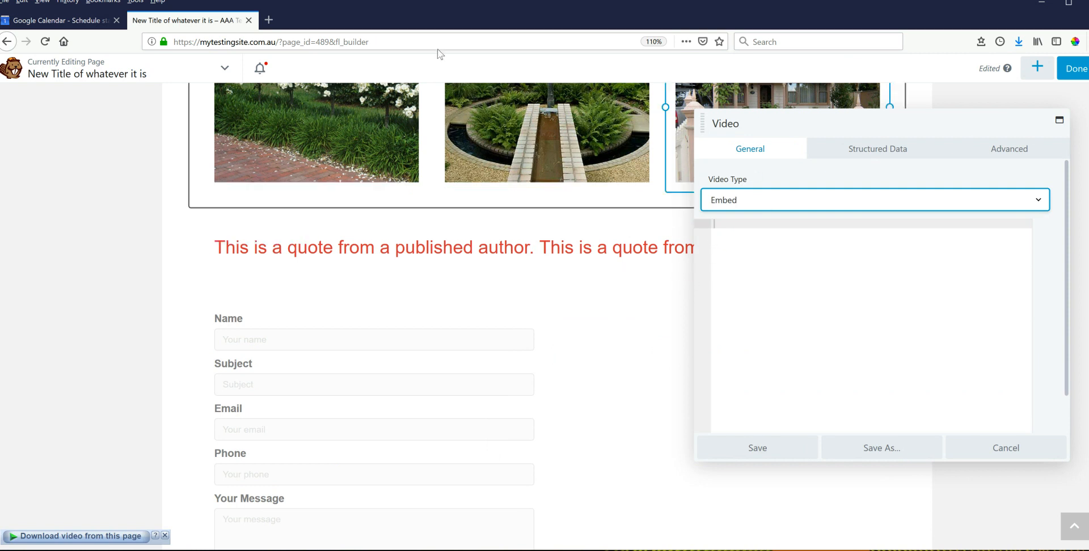
Step: Search Google for youtube in a new browser tab and open the Popular on YouTube channel from the video results
click(269, 19)
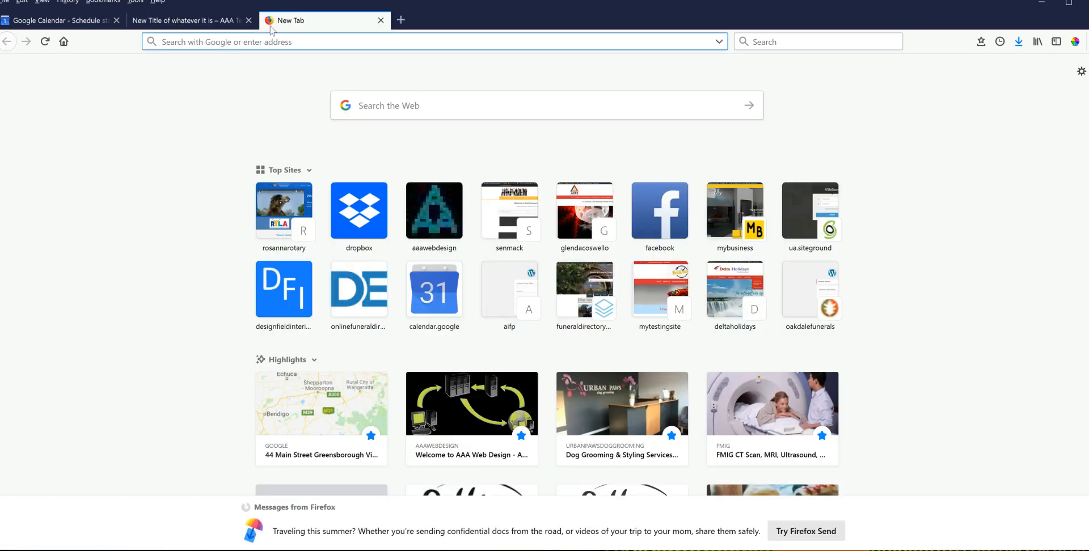
text(yourtube)
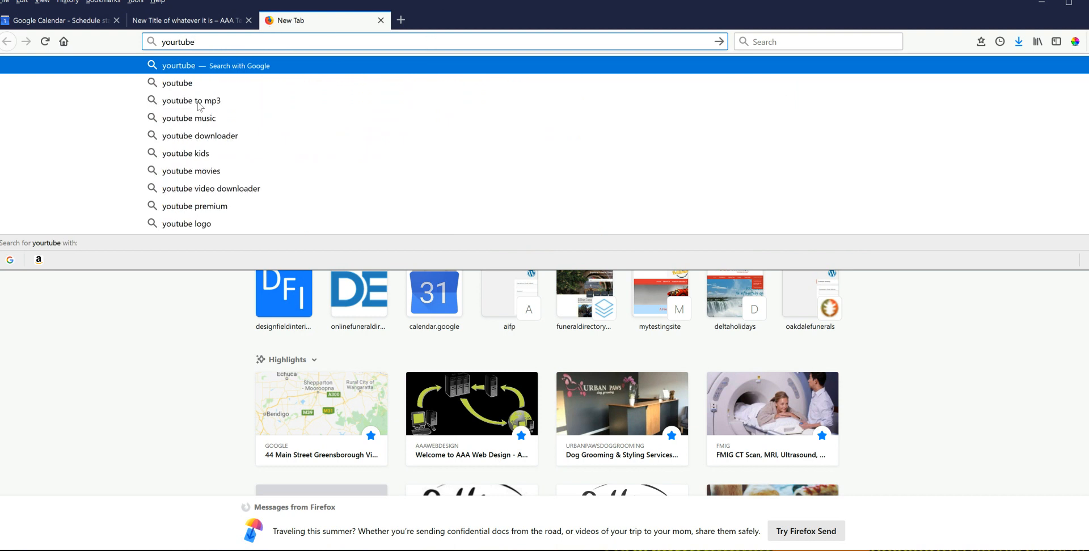
click(176, 83)
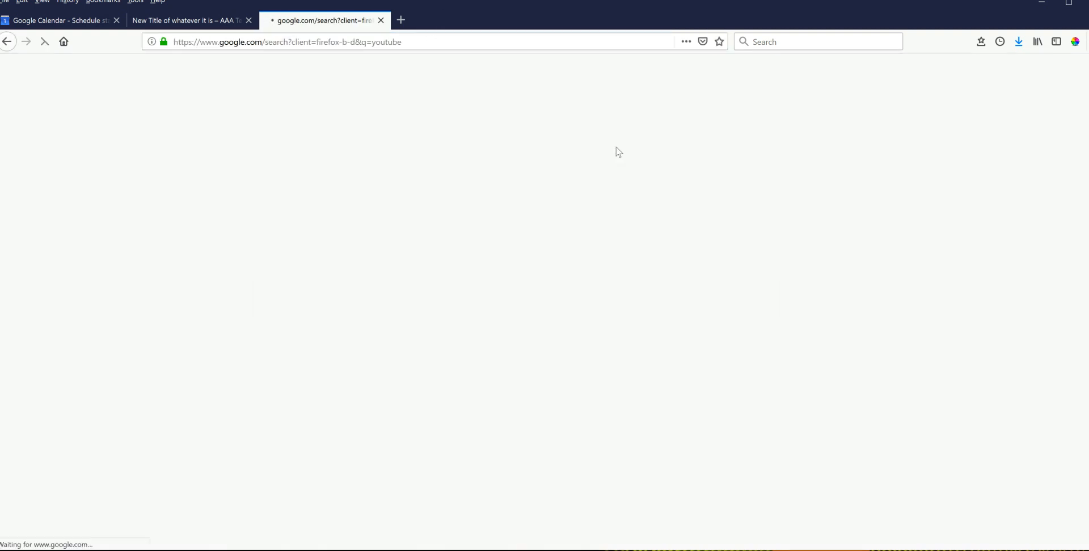
scroll(287, 427, down, 1)
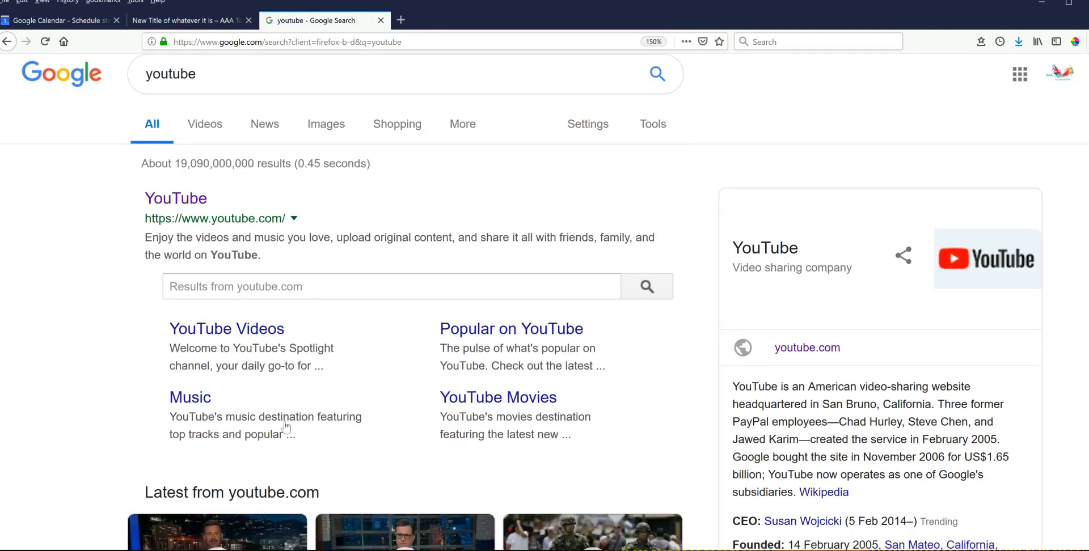
scroll(287, 427, down, 5)
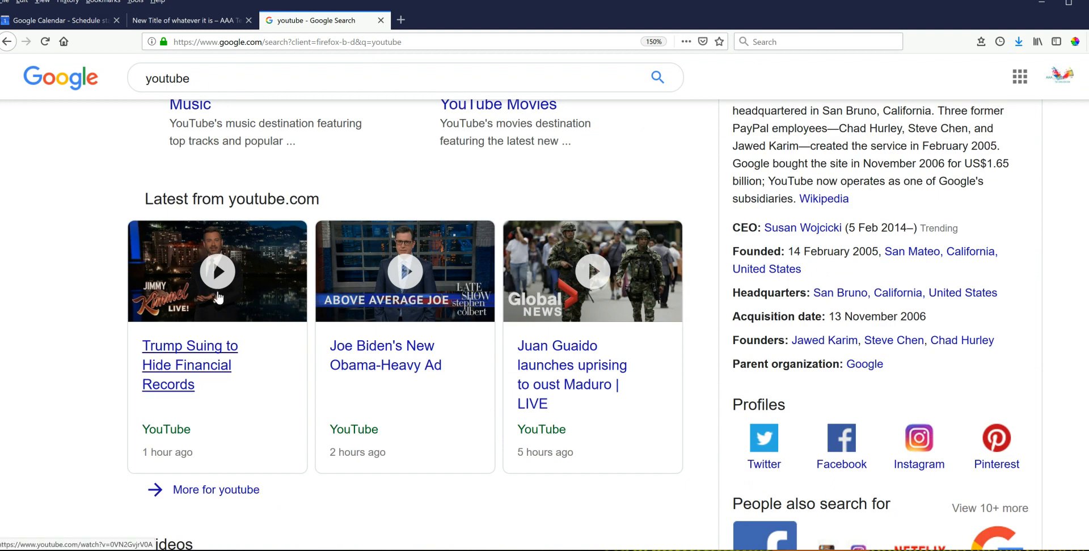
scroll(227, 183, up, 5)
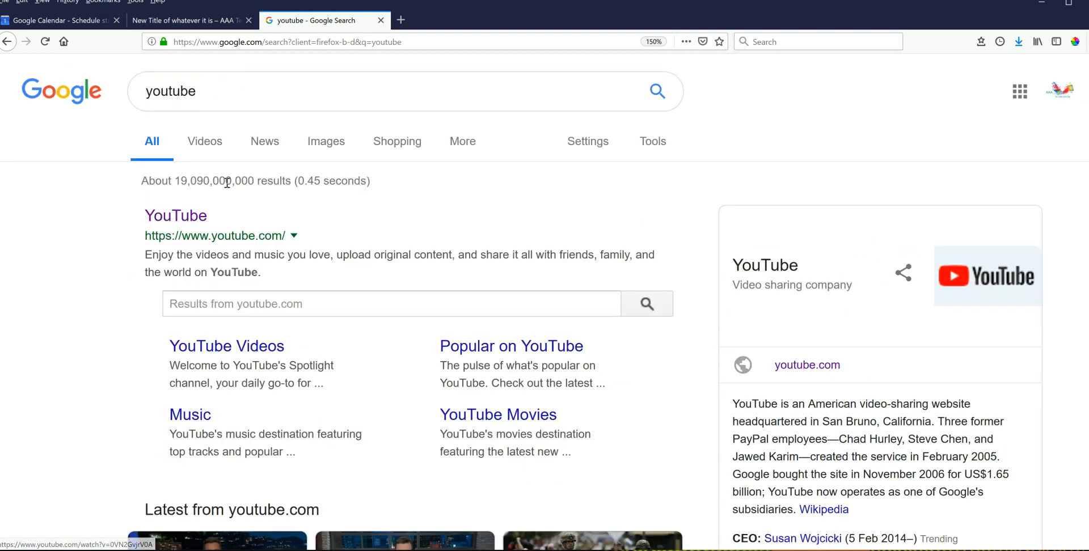
click(199, 145)
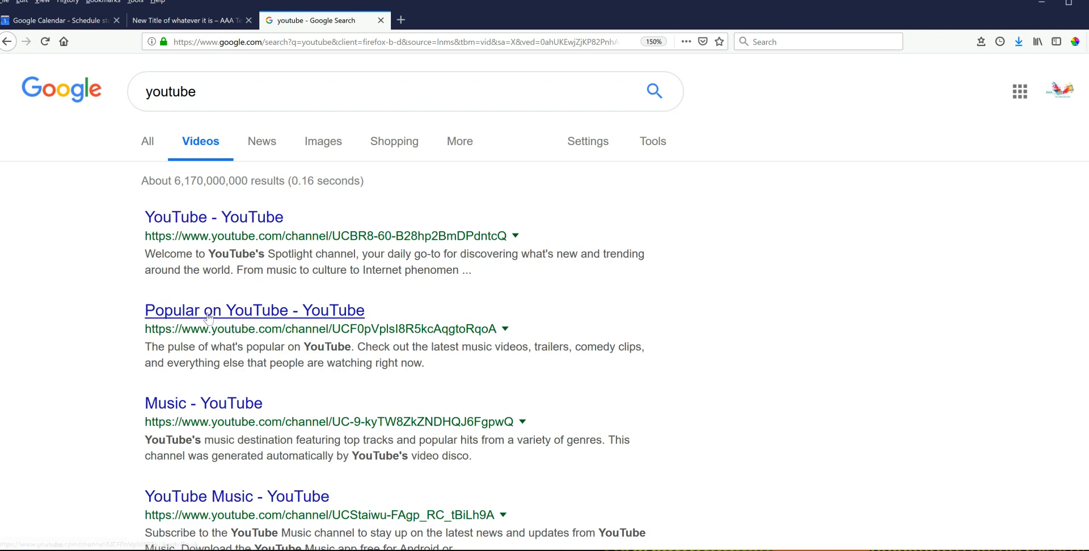
click(325, 315)
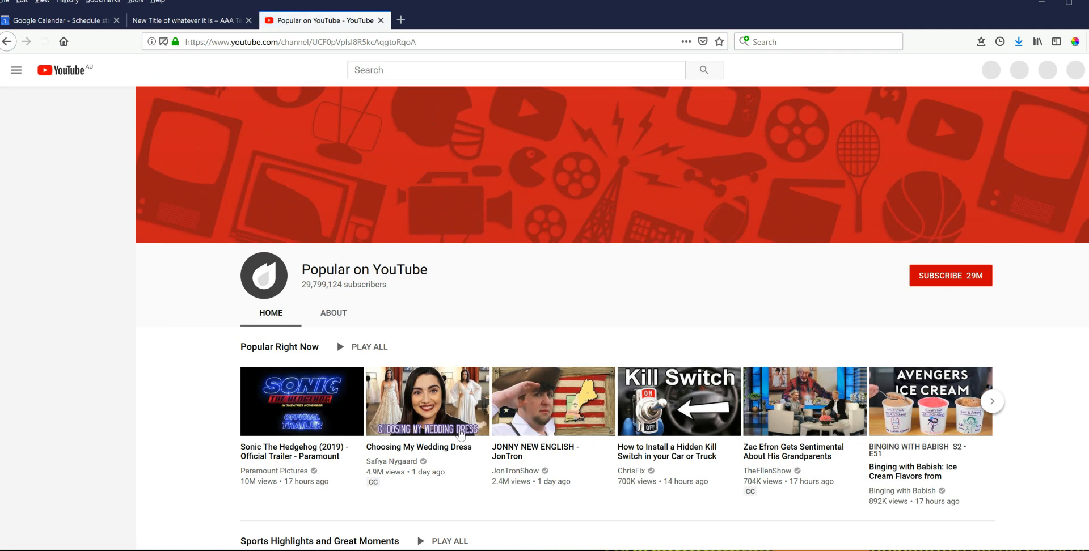
Step: Open the Choosing My Wedding Dress video, pause playback, and copy the video's web address
click(446, 448)
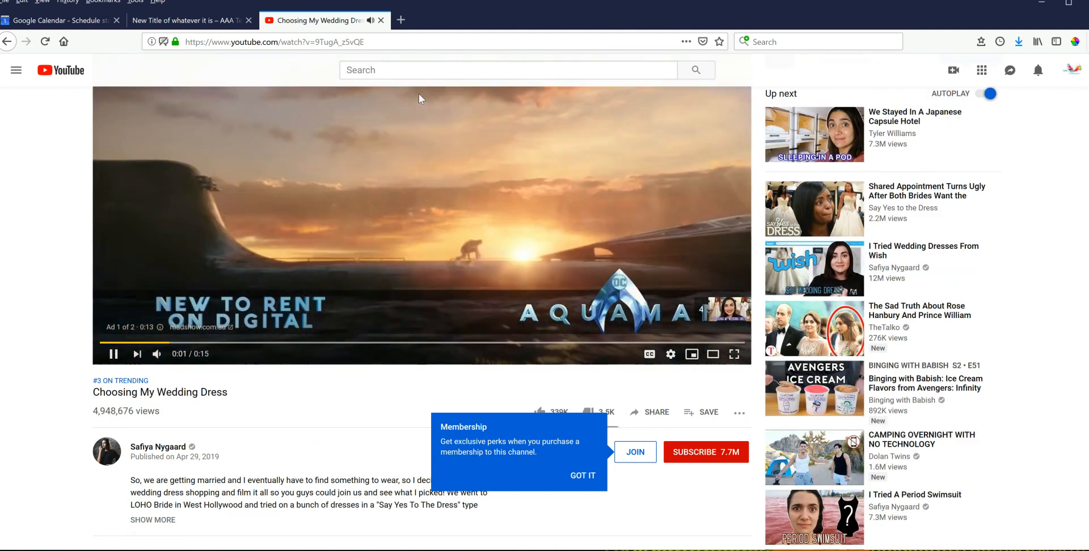
click(115, 353)
click(177, 42)
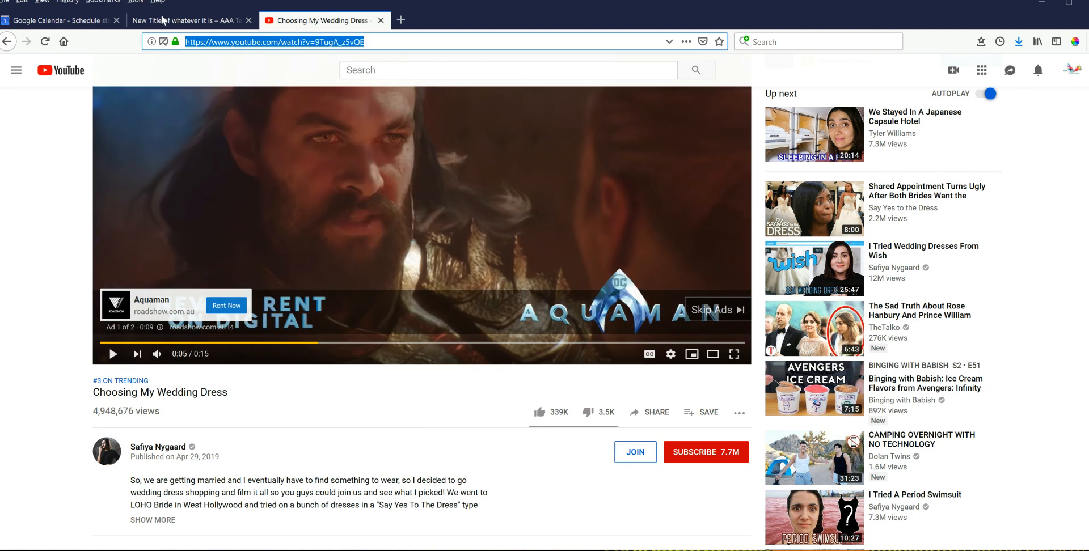
click(165, 20)
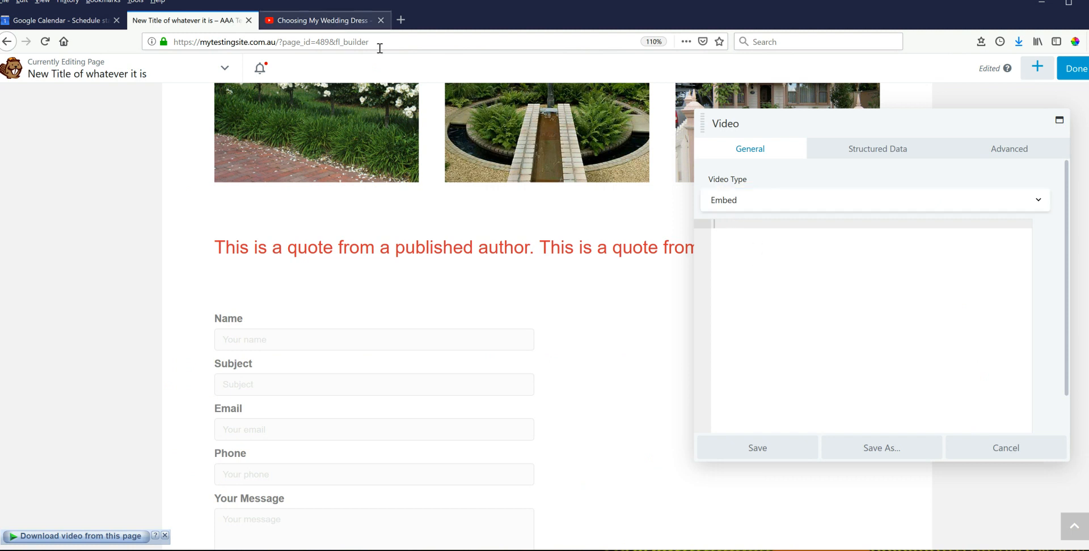
click(343, 21)
click(356, 42)
key(ctrl+c)
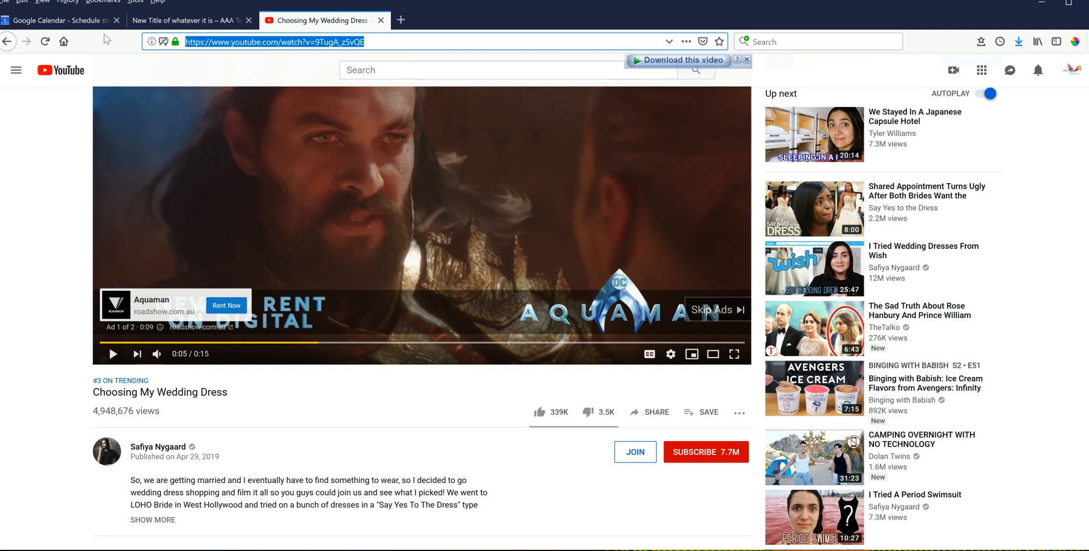
Step: Paste the copied YouTube address as the Video module's embed code in Beaver Builder, save the module, and publish the page
click(165, 21)
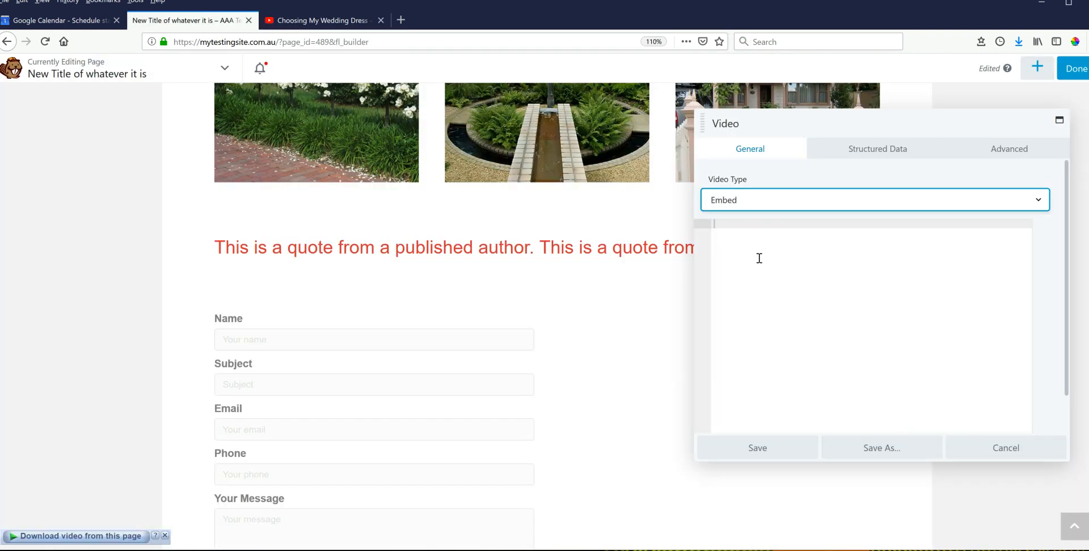
click(725, 228)
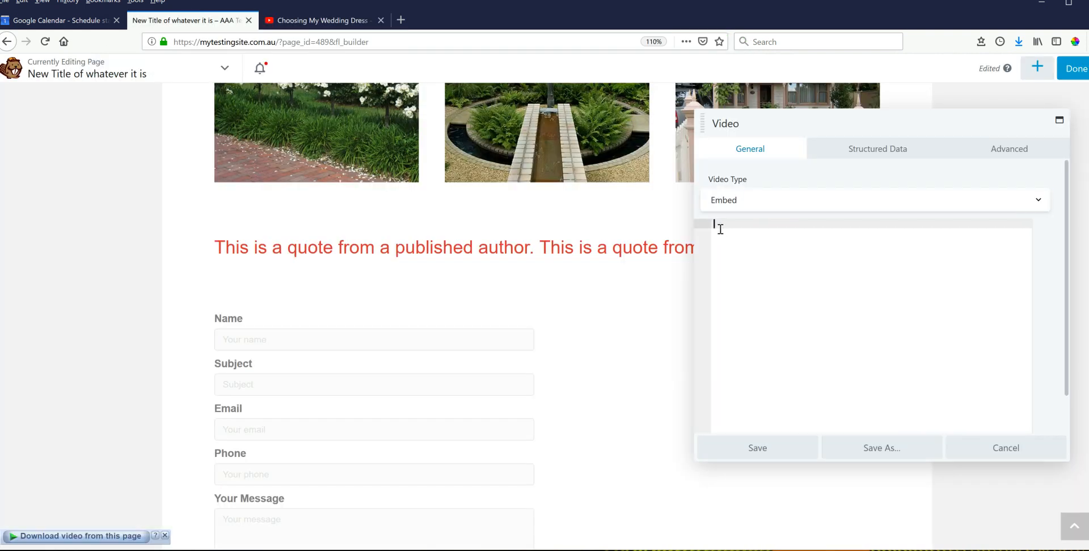
key(ctrl+v)
click(758, 449)
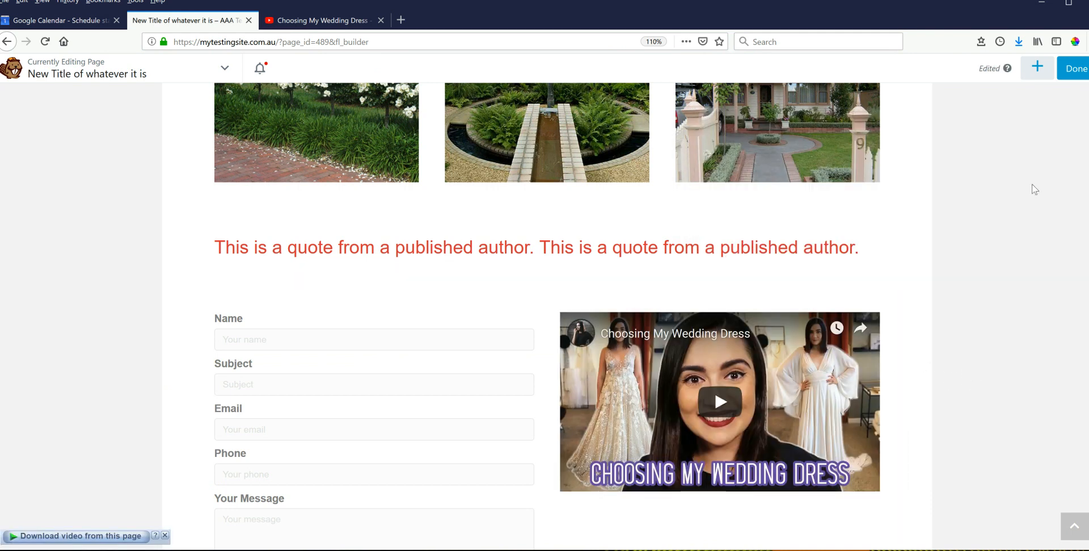
click(1074, 69)
click(1017, 69)
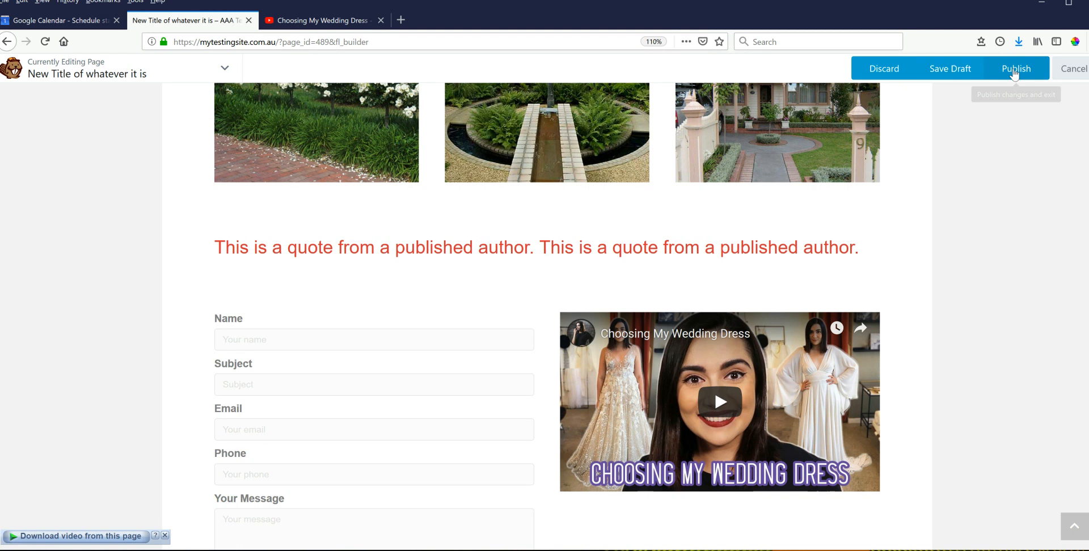